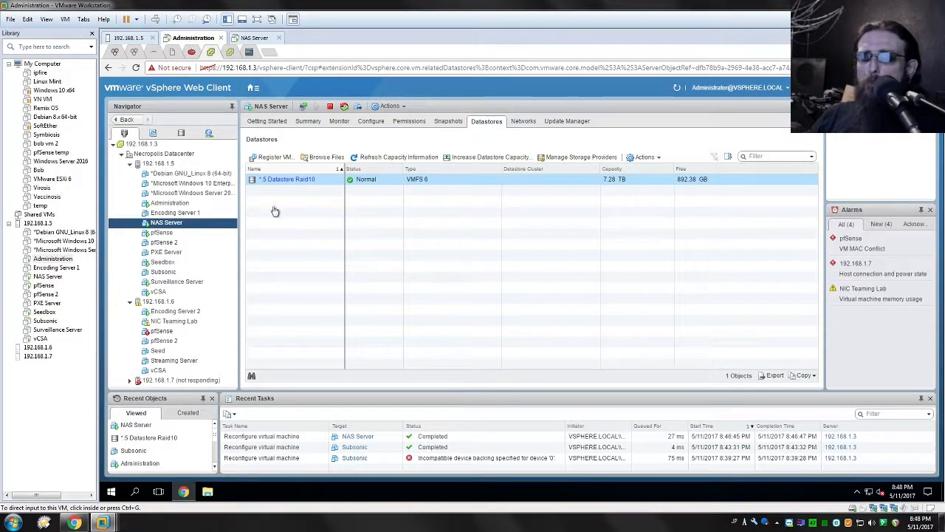
- Open the NAS Server VM's hardware settings and review the details of Hard disk 3 among its other disks
click(178, 225)
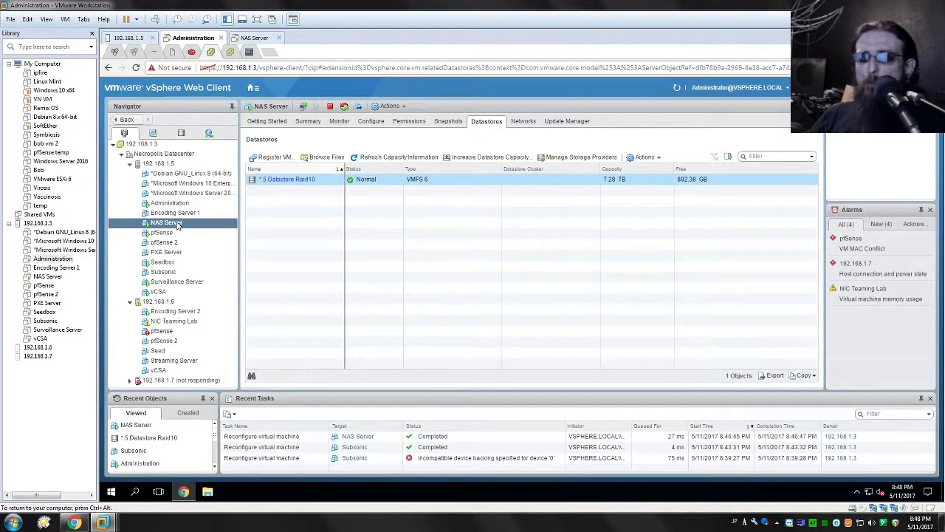
right_click(164, 224)
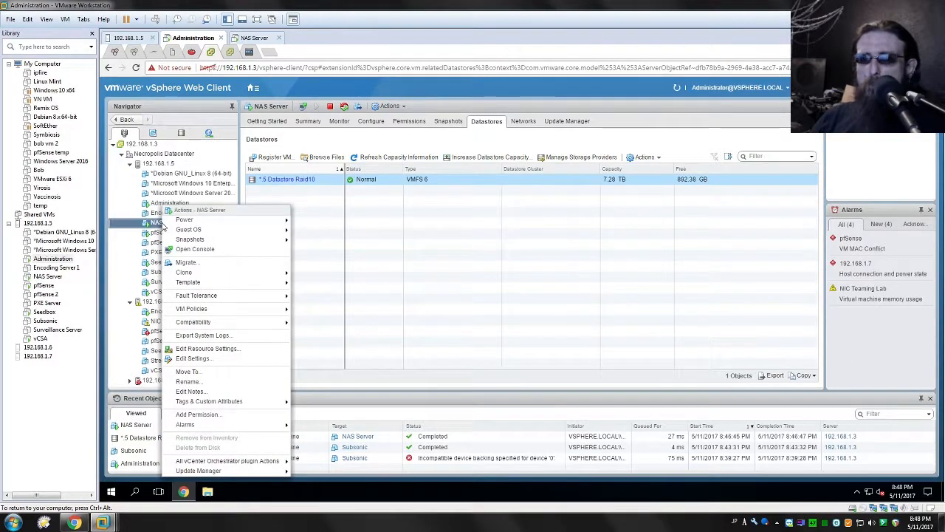
click(194, 358)
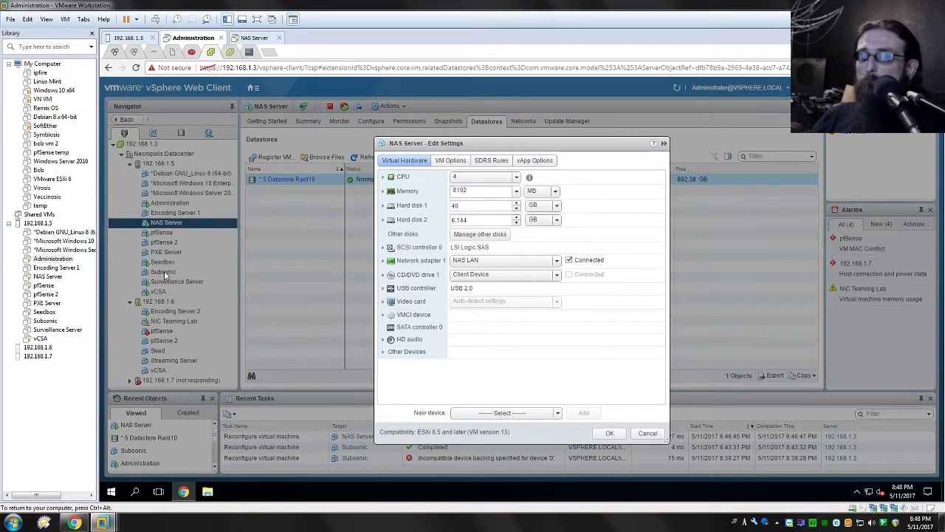
click(452, 237)
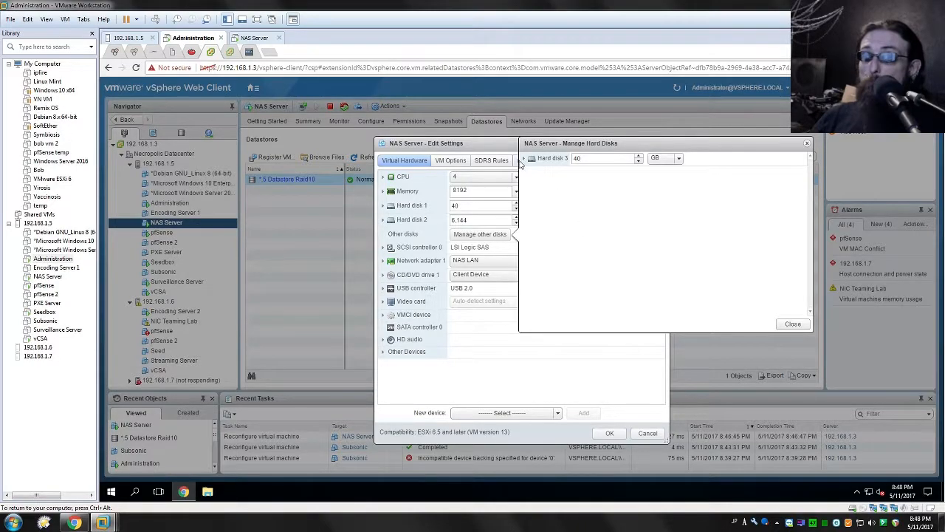
click(524, 158)
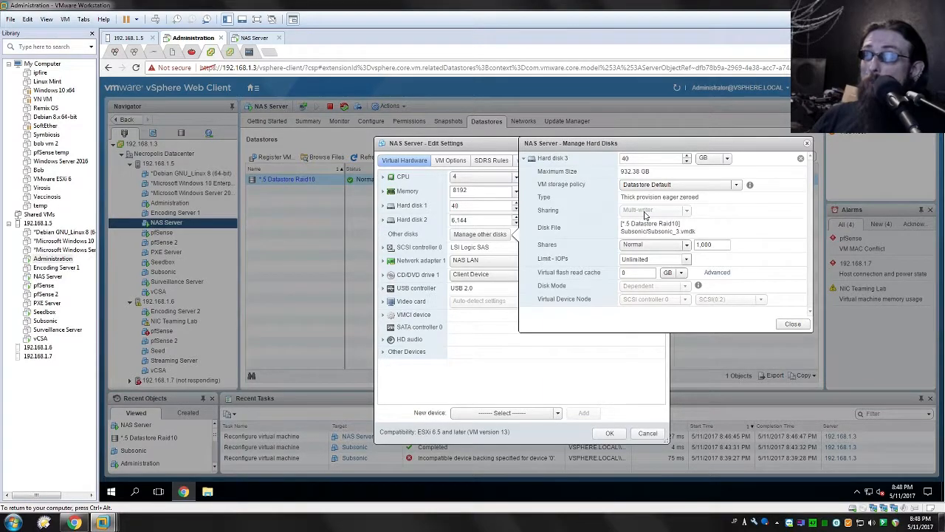
click(792, 324)
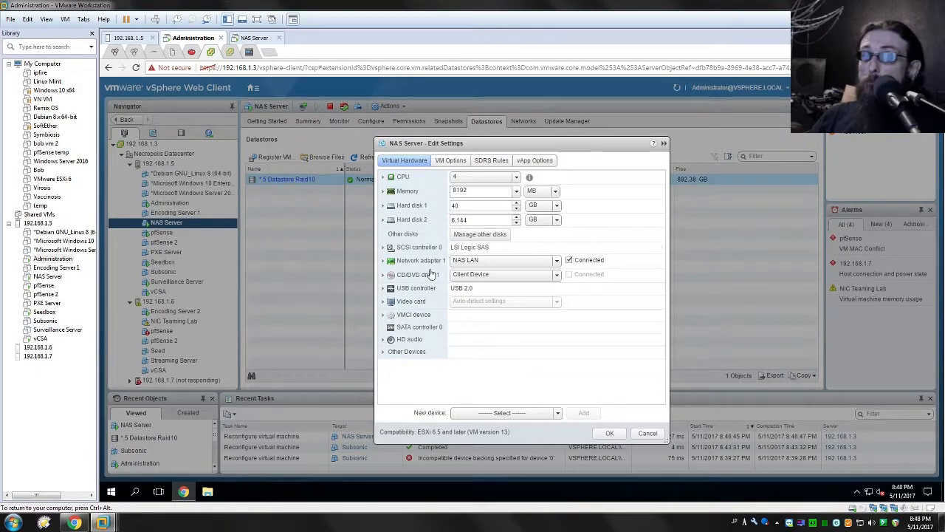
- Remove Hard disk 3 from the NAS Server VM without deleting its files from the datastore, and save the settings
click(459, 237)
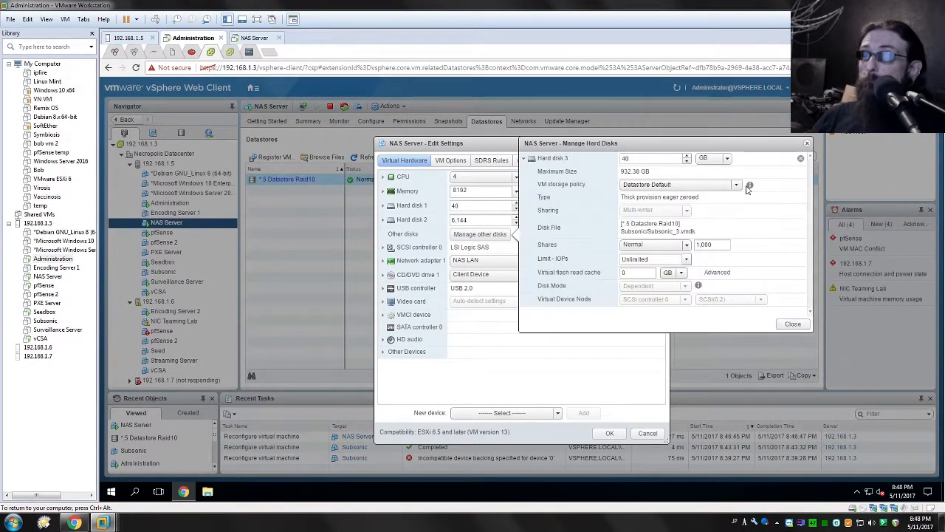
click(801, 160)
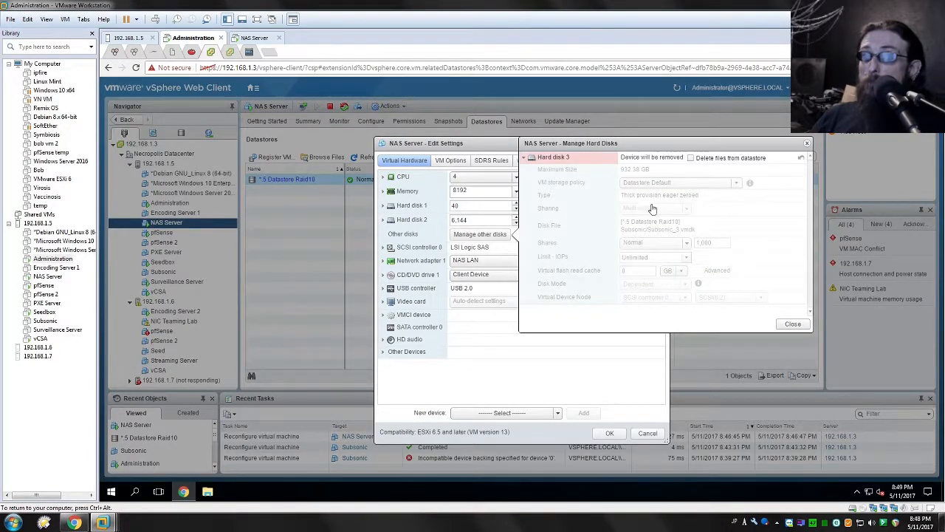
click(791, 324)
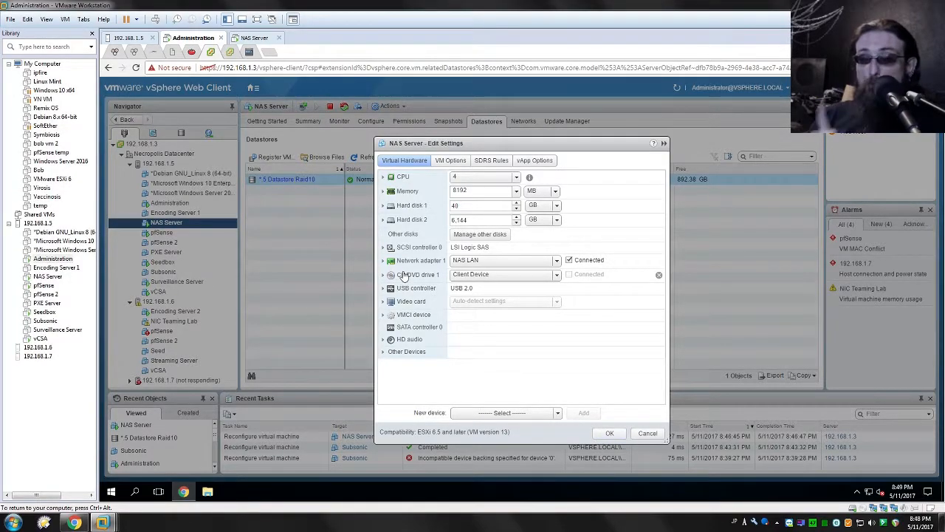
click(605, 434)
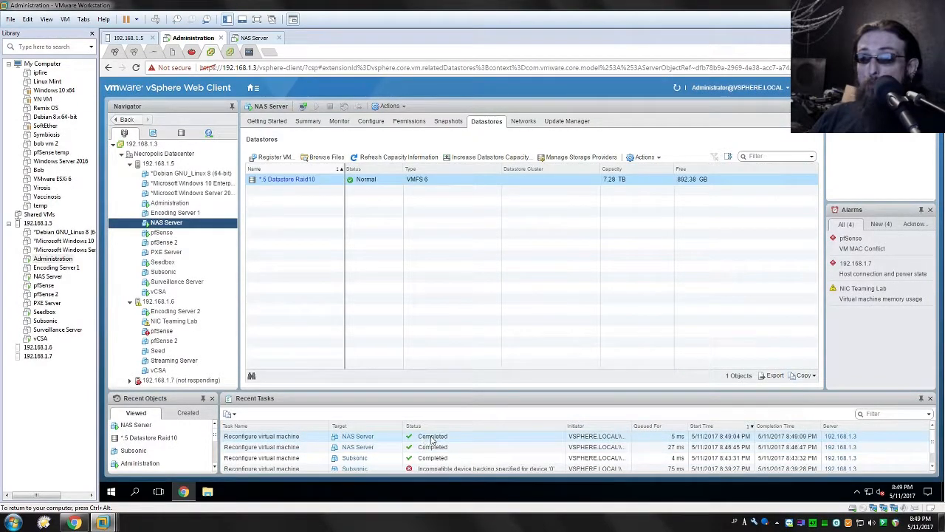
- Reopen the NAS Server VM's settings and add a new device of type Existing Hard Disk
right_click(168, 229)
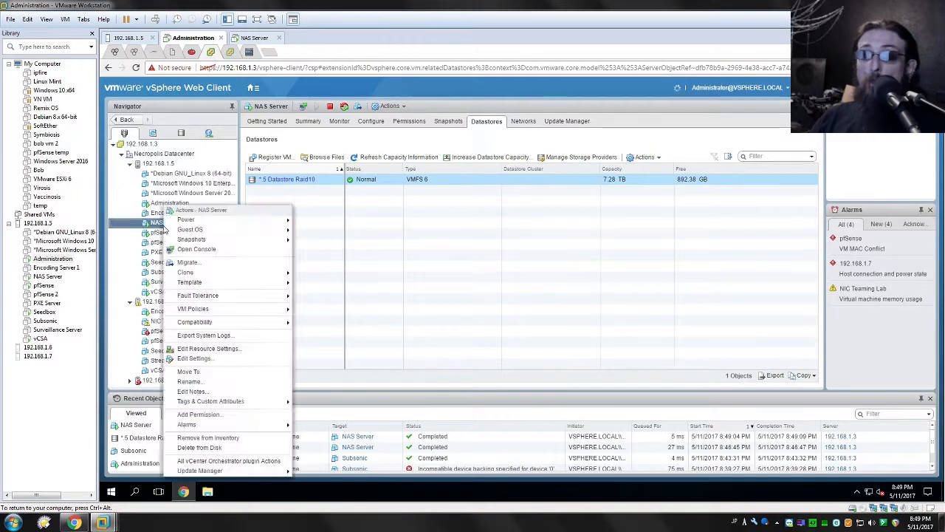
mouse_move(212, 296)
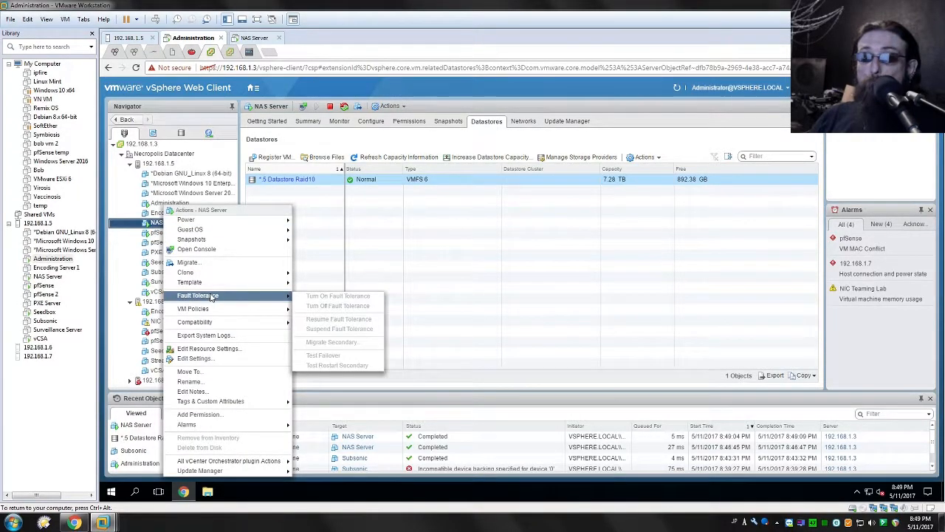
click(198, 359)
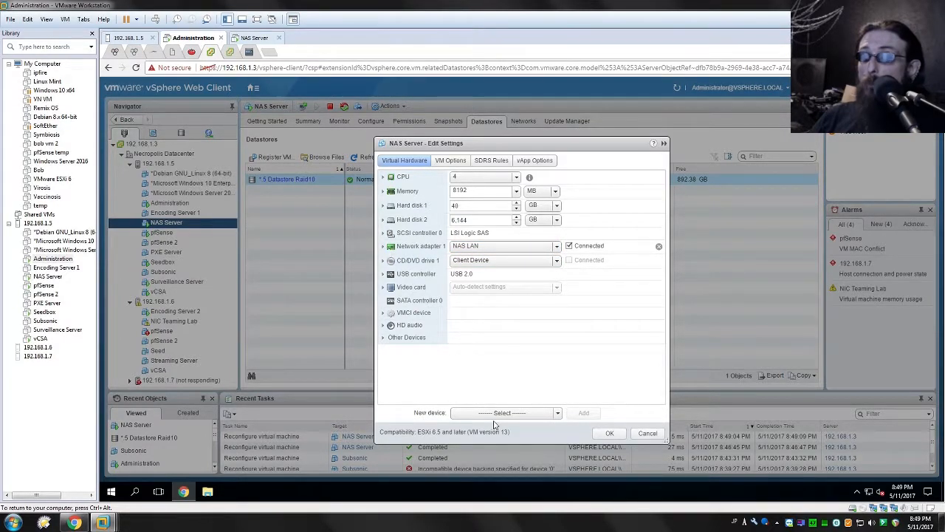
click(521, 413)
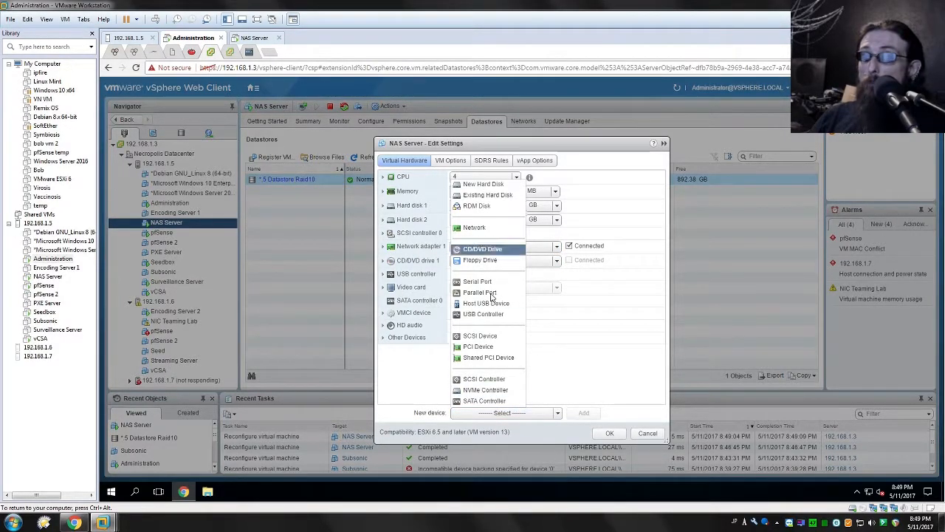
click(468, 195)
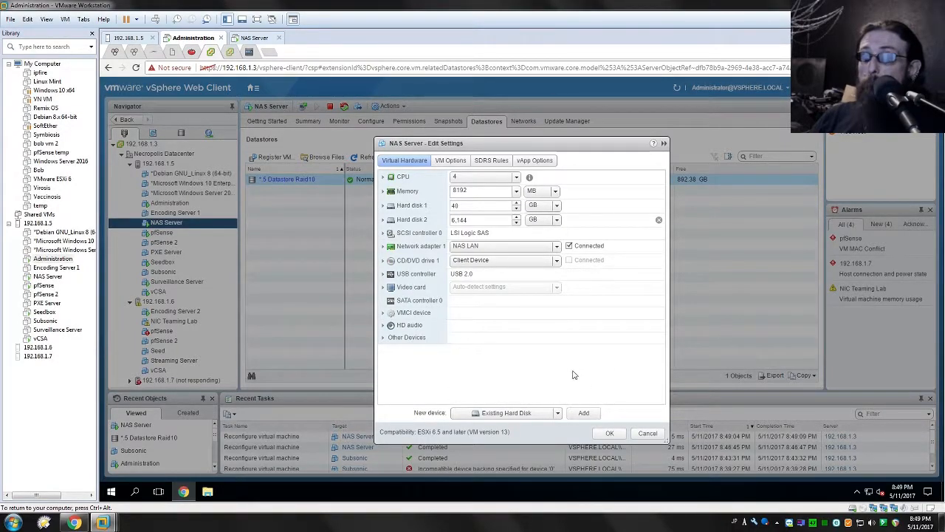
click(584, 413)
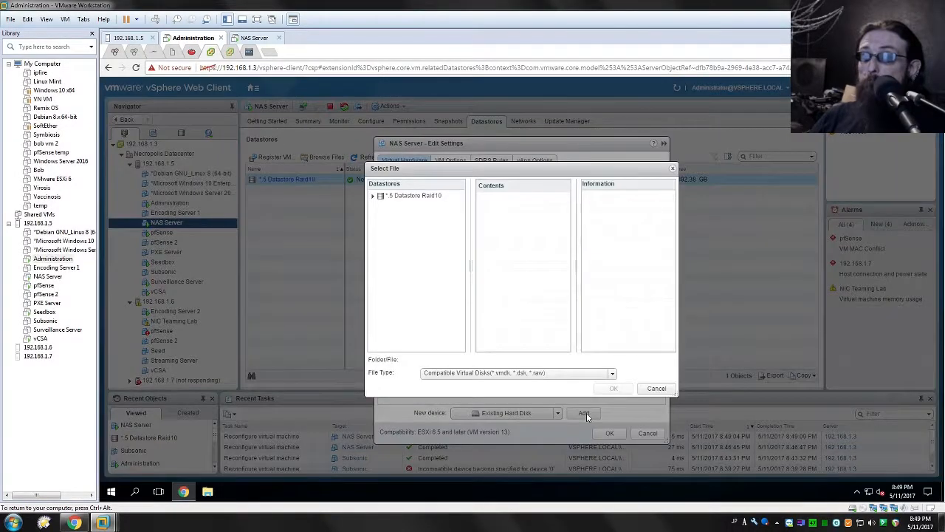
- Choose Industrial Old.vmdk from the NAS Server folder of the *.5 Datastore Raid10 datastore as the disk file
click(374, 197)
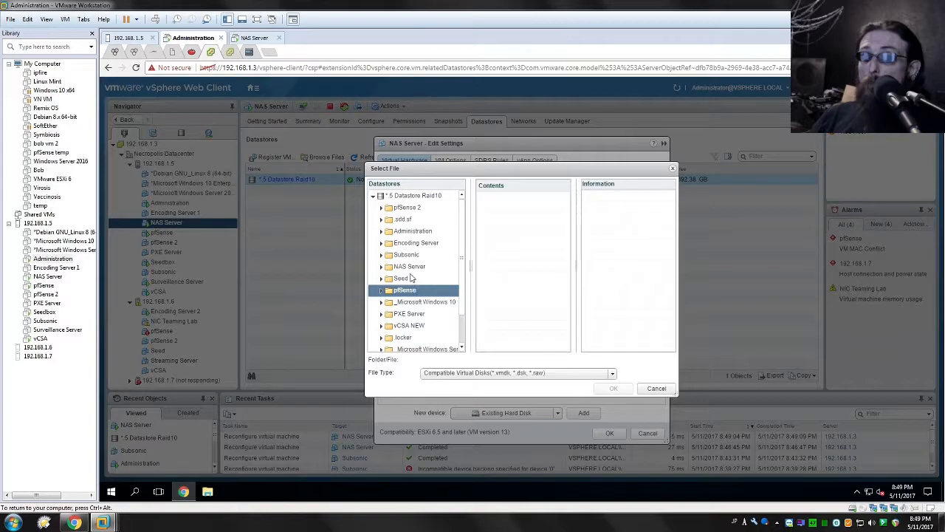
click(409, 268)
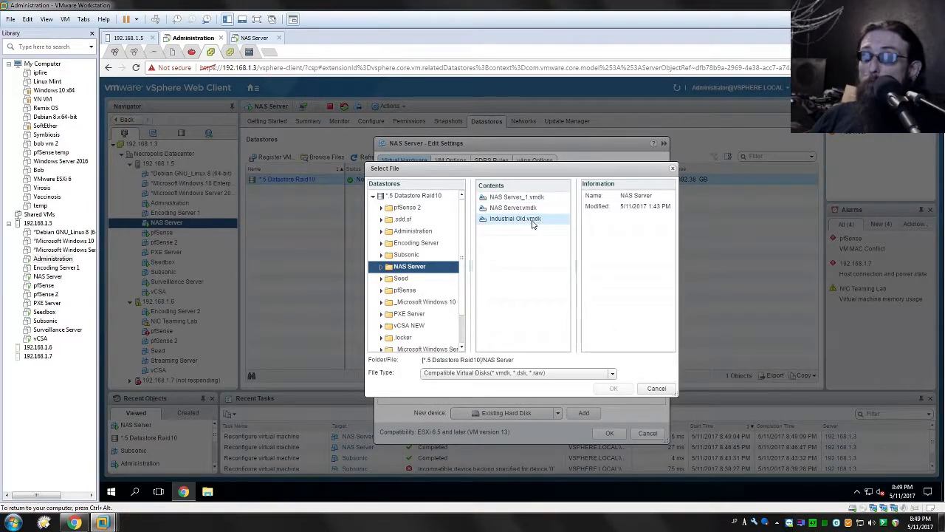
click(532, 220)
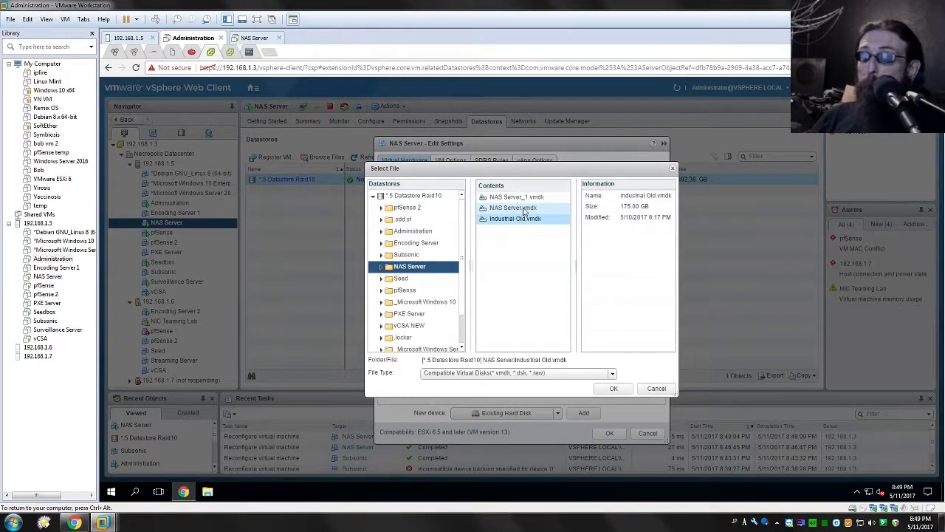
click(524, 211)
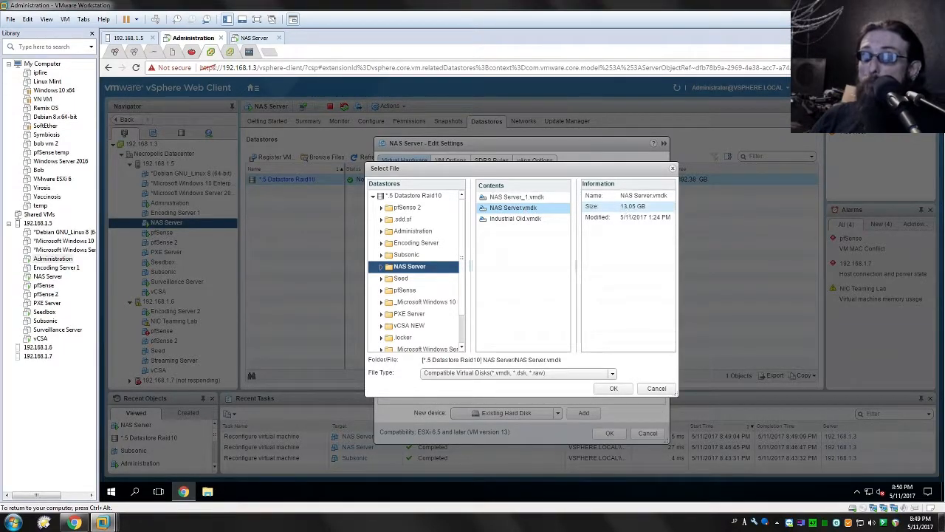
click(517, 198)
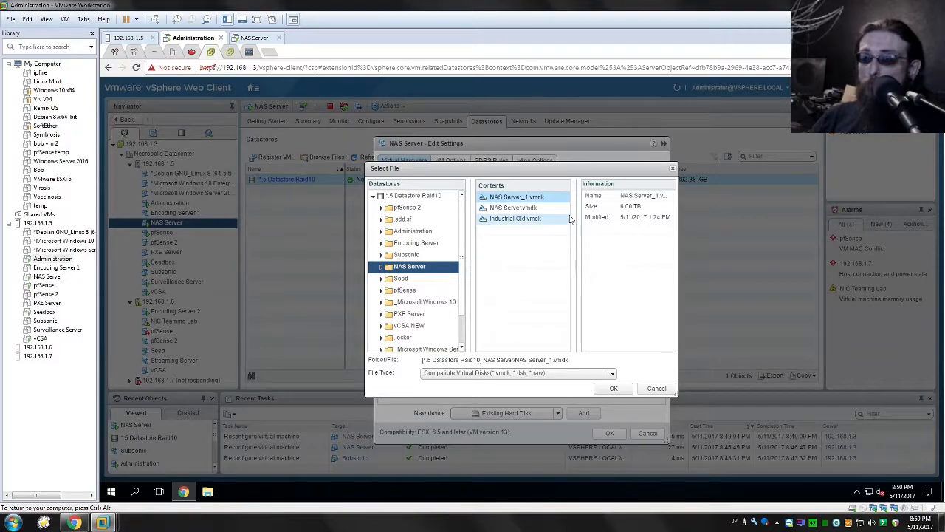
click(504, 222)
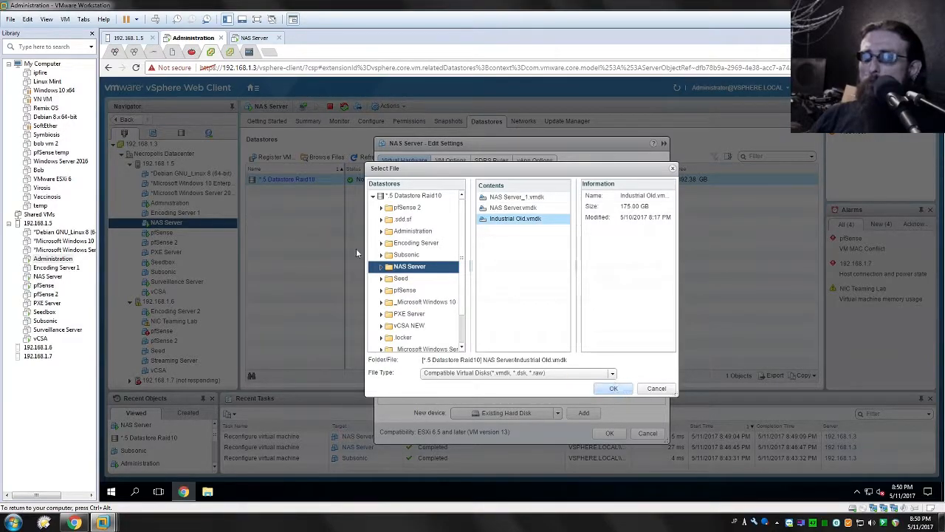
key(Return)
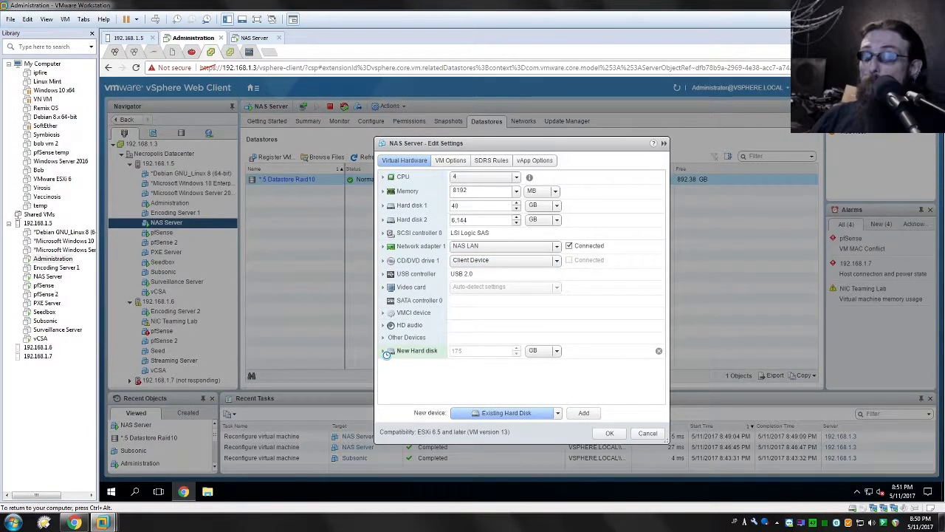
- Expand the new hard disk's options and set its sharing to Multi-writer
click(385, 351)
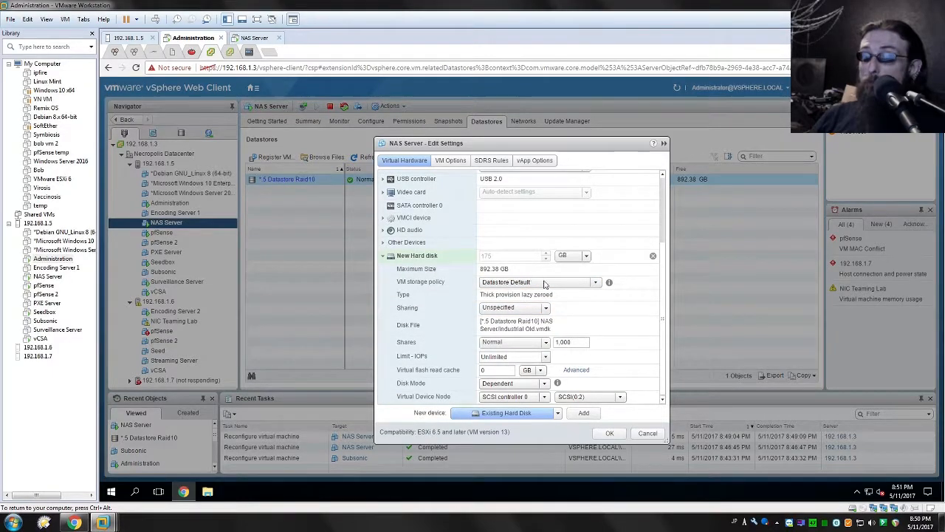
click(509, 307)
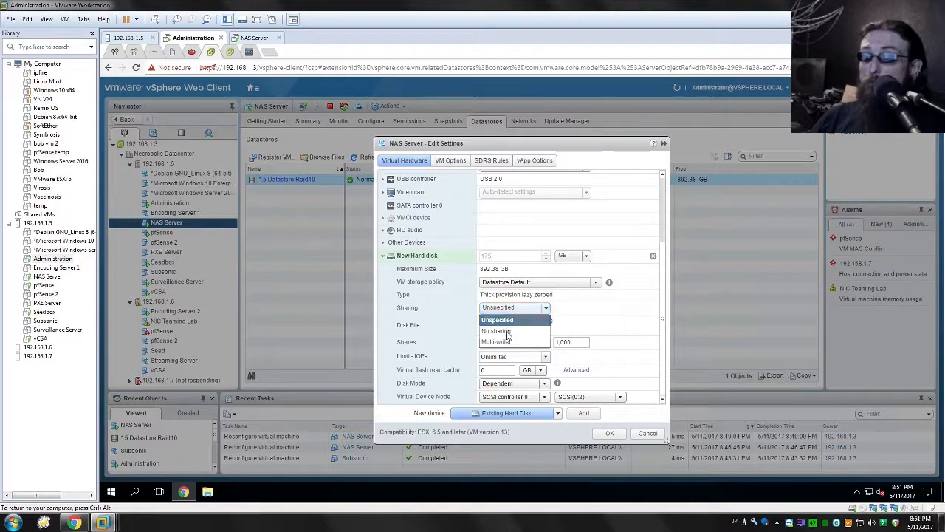
click(495, 347)
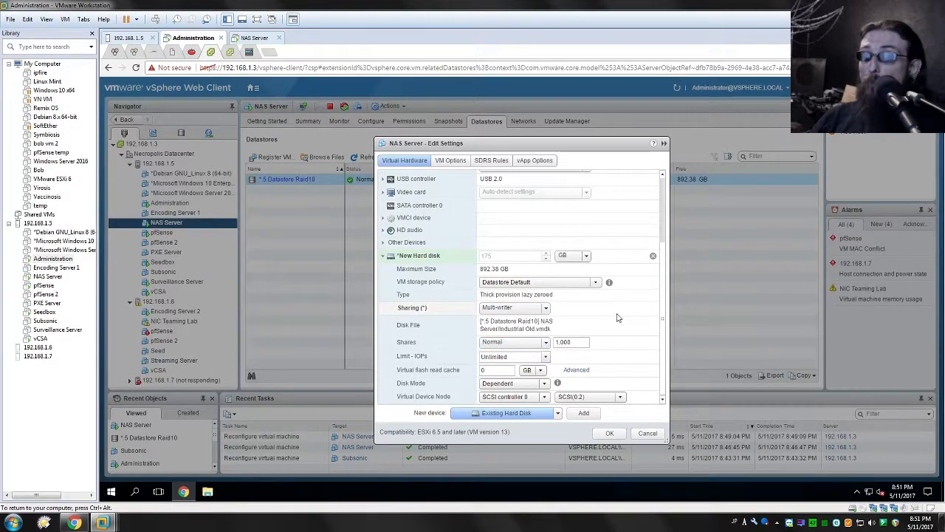
- Set the new hard disk's mode to Independent - Persistent, consult the disk mode help, and save the VM settings
click(511, 383)
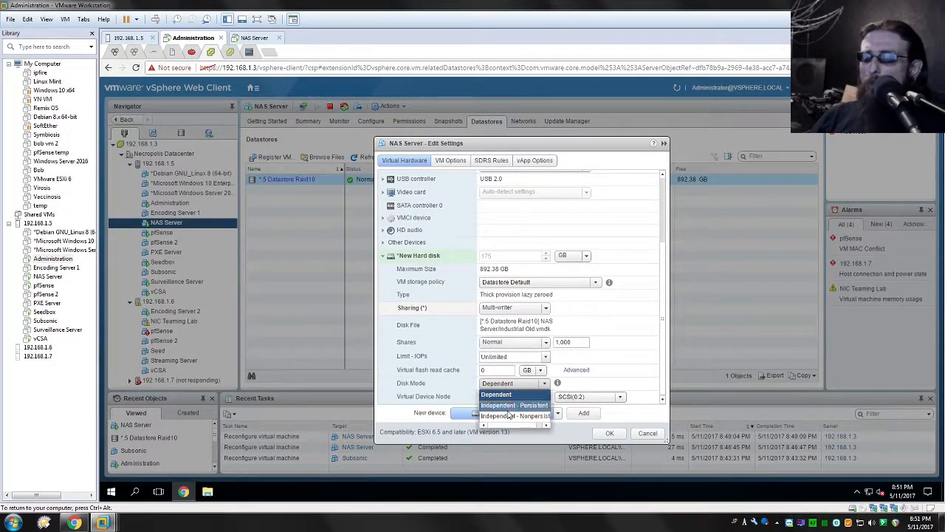
click(505, 406)
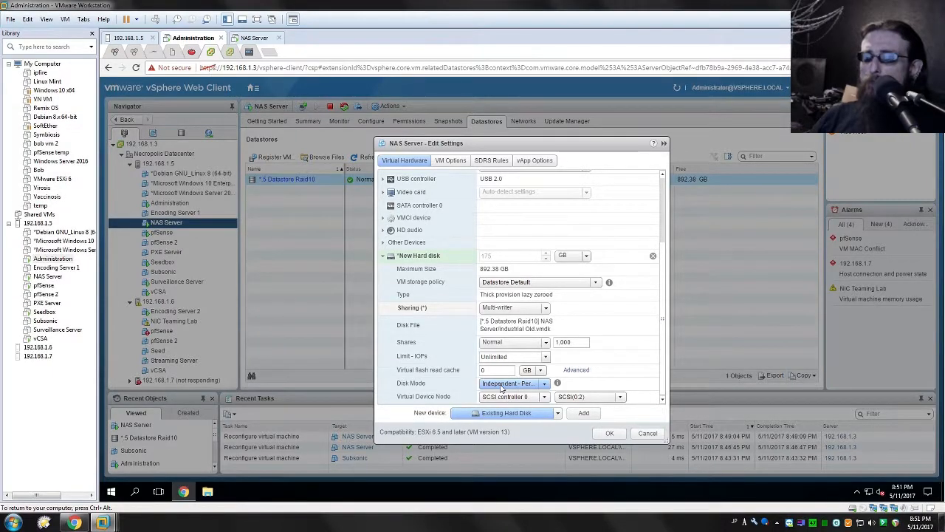
click(537, 384)
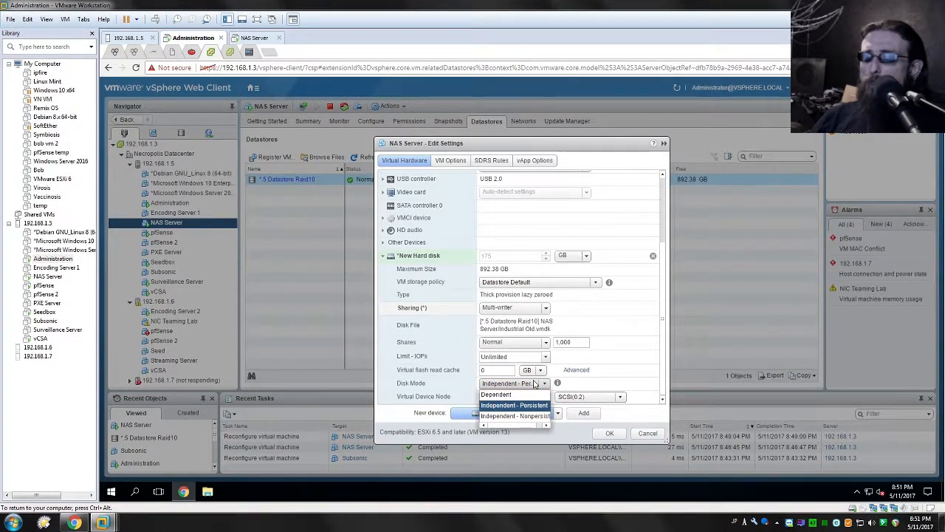
click(537, 384)
click(559, 384)
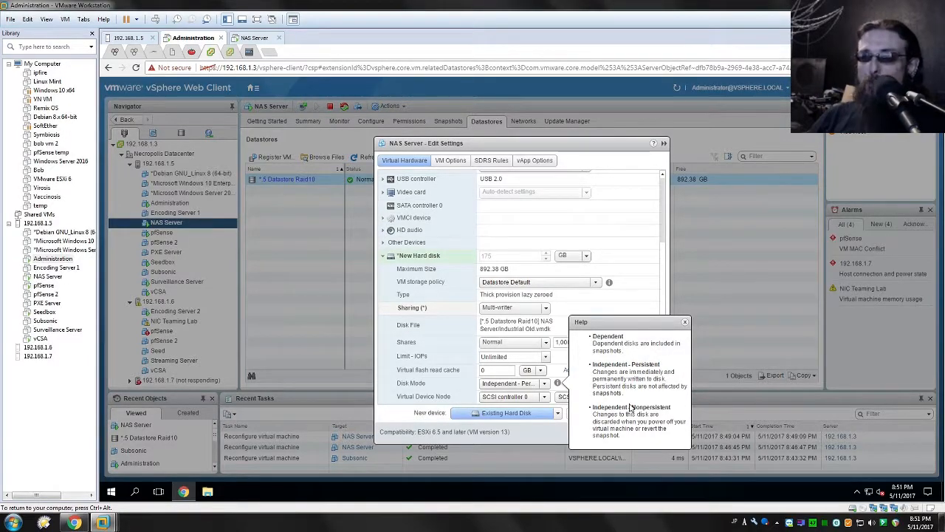
click(582, 154)
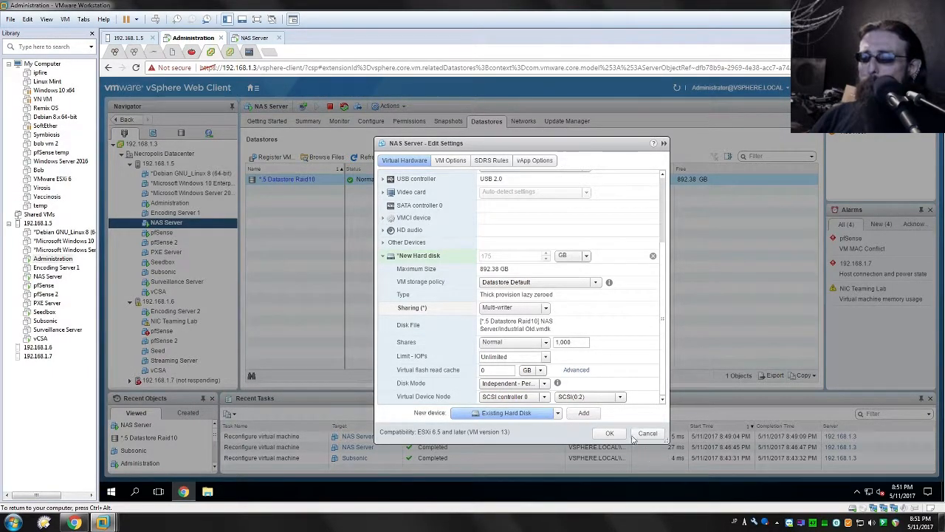
click(606, 433)
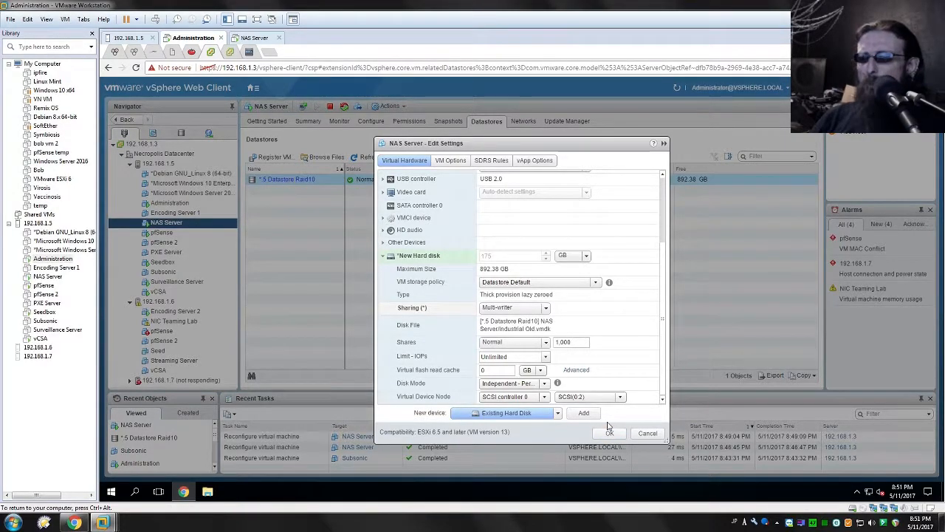
click(608, 433)
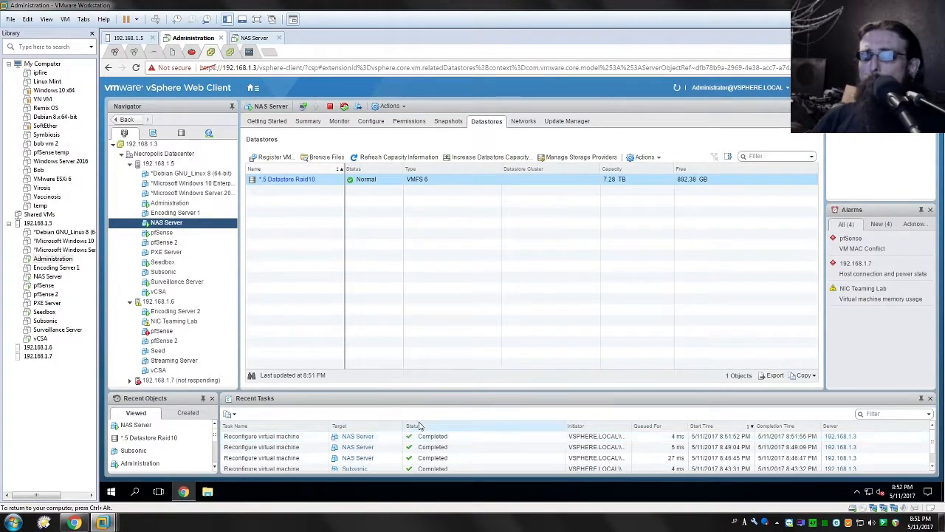
- Open the NAS Server VM's settings, try to extend Hard disk 3 to 200 GB among its other disks, and save
right_click(167, 222)
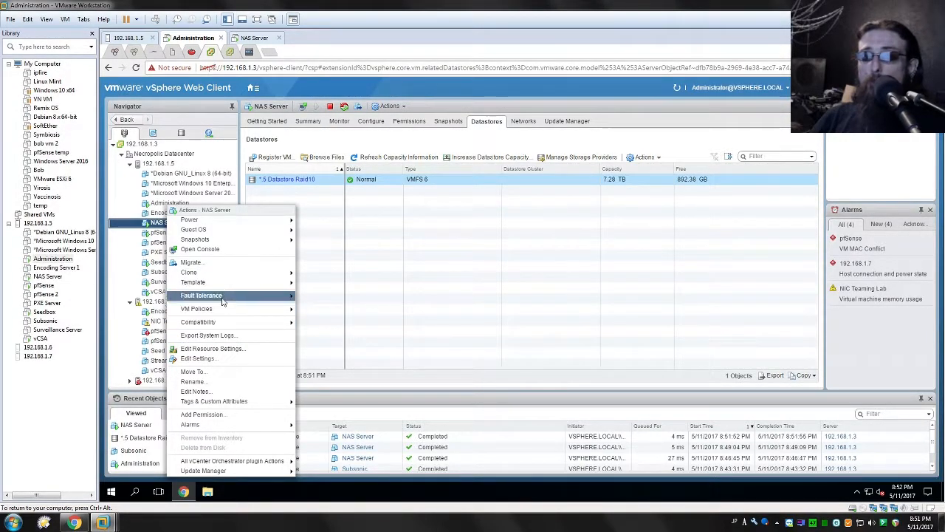
click(216, 359)
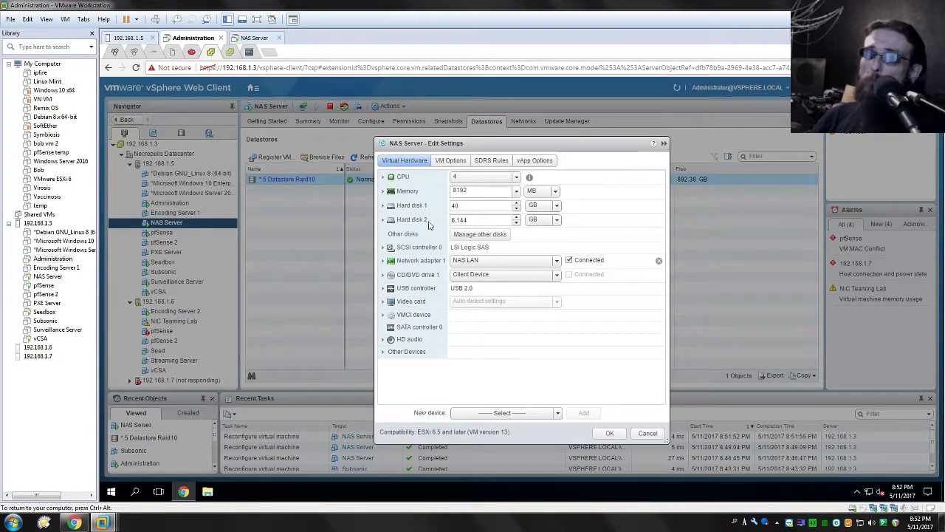
click(481, 238)
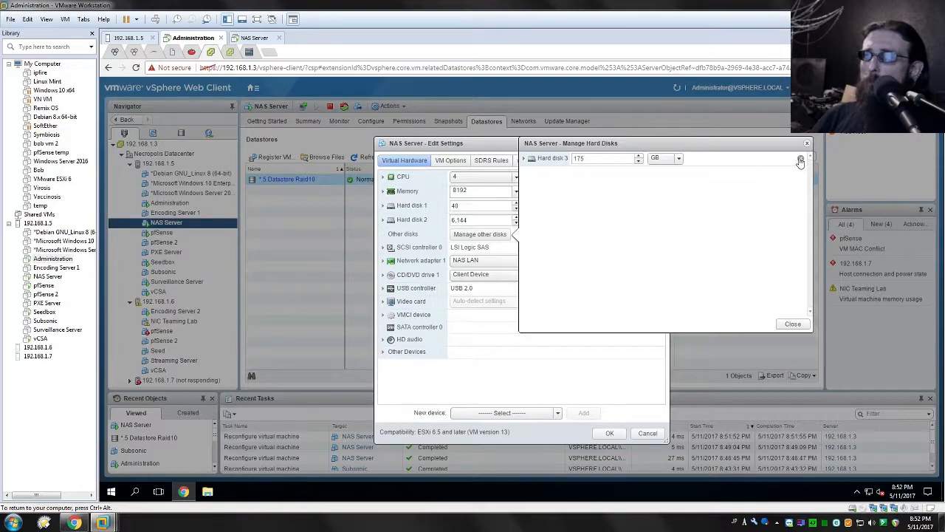
click(640, 156)
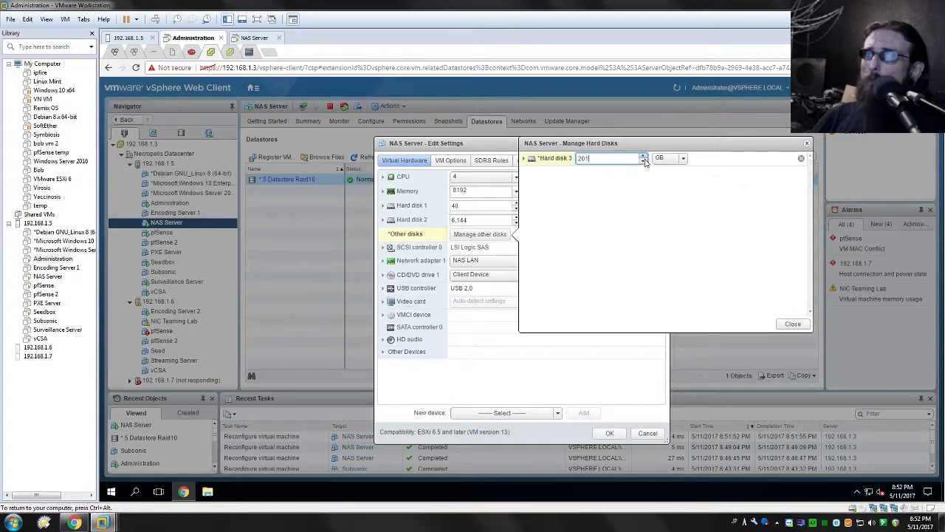
click(787, 324)
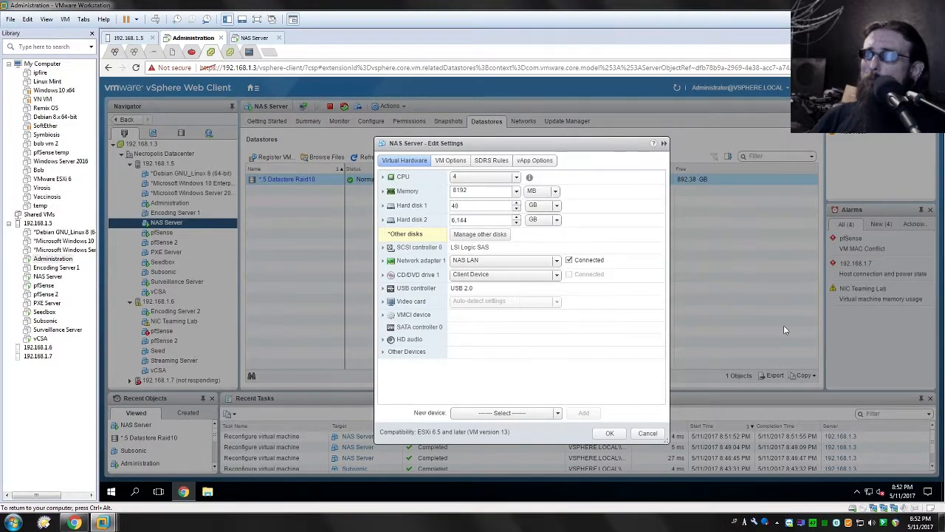
click(606, 435)
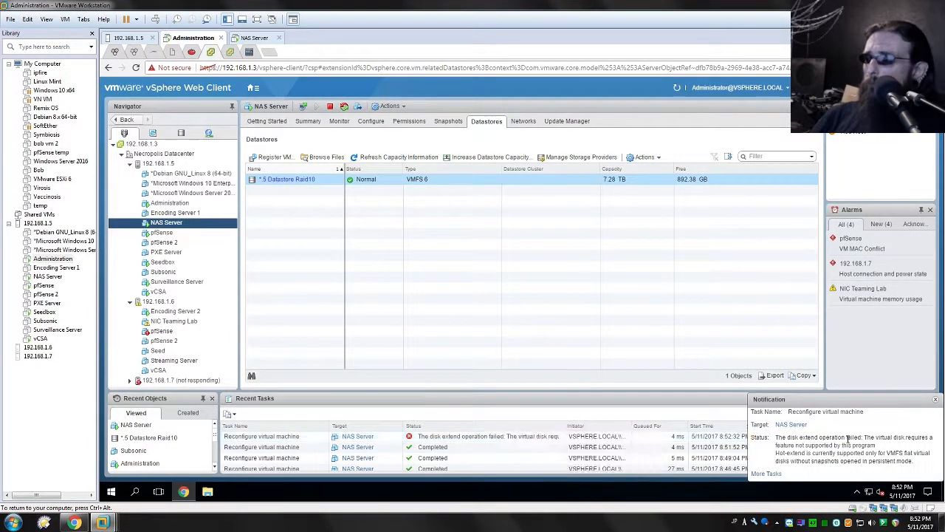
- Read the status message in the notification for the NAS Server reconfiguration task
drag(888, 446, 837, 437)
drag(775, 453, 874, 461)
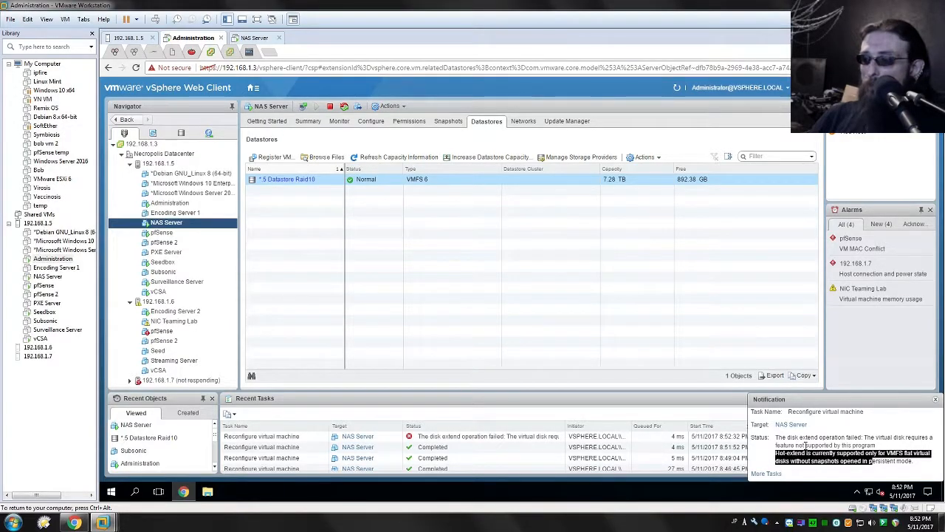
click(860, 443)
drag(874, 445, 774, 436)
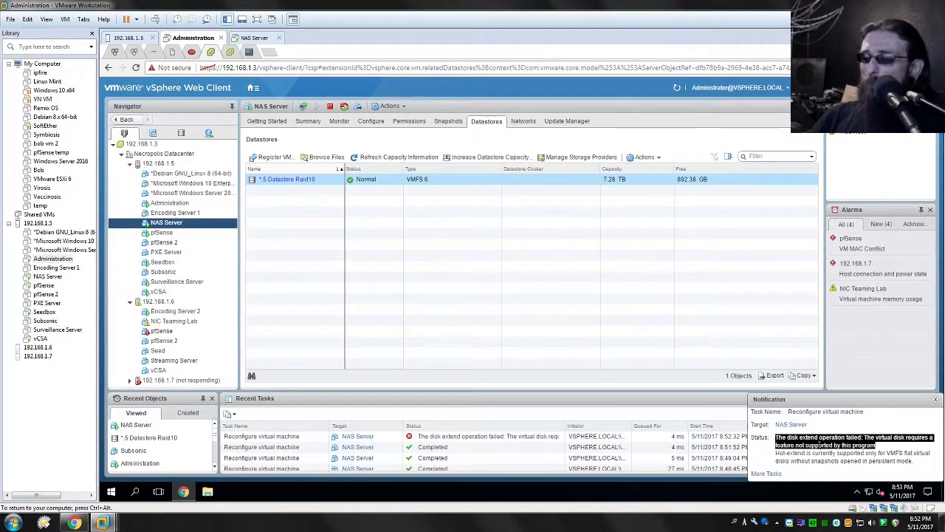
click(774, 437)
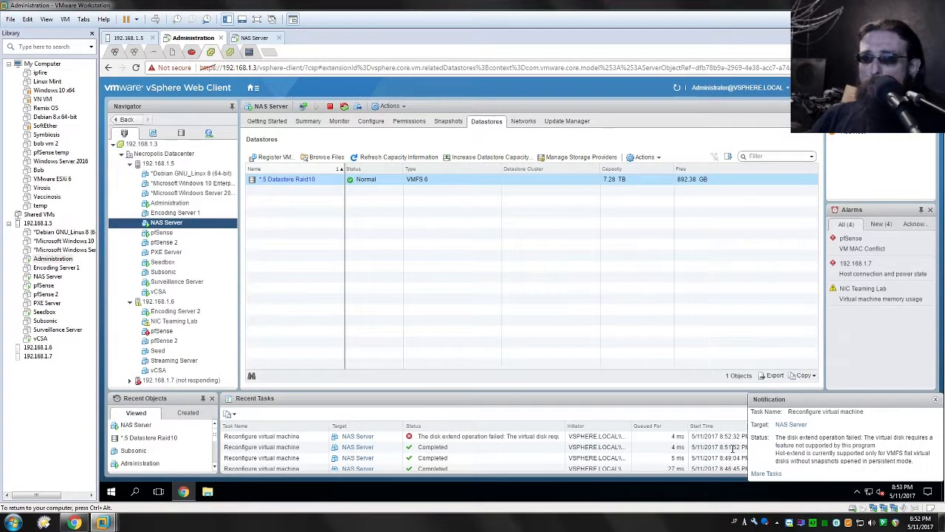
- Reopen the NAS Server VM's settings, remove Hard disk 3 from its other disks, and save
right_click(179, 222)
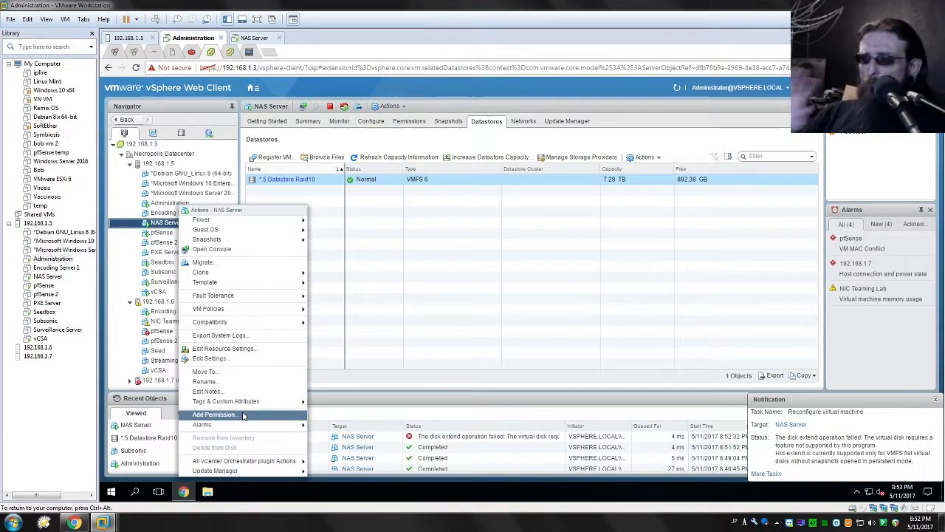
click(213, 359)
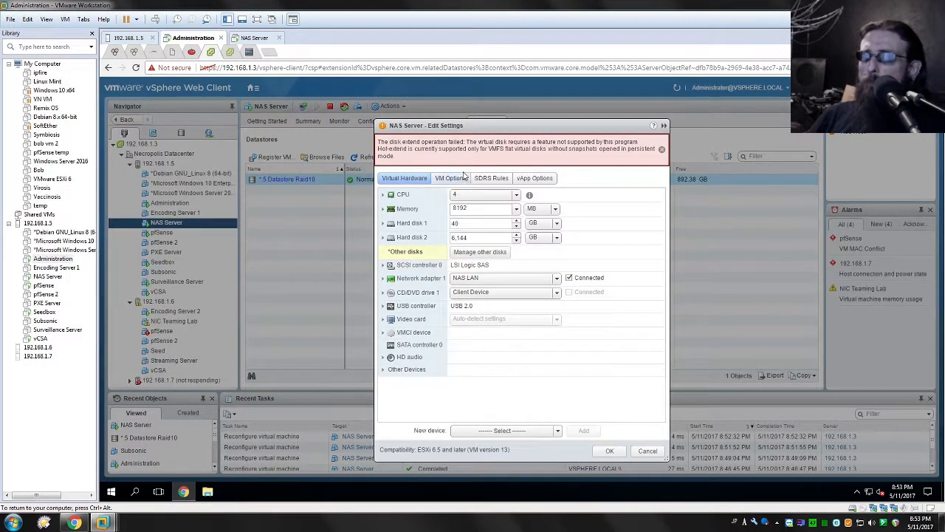
click(456, 252)
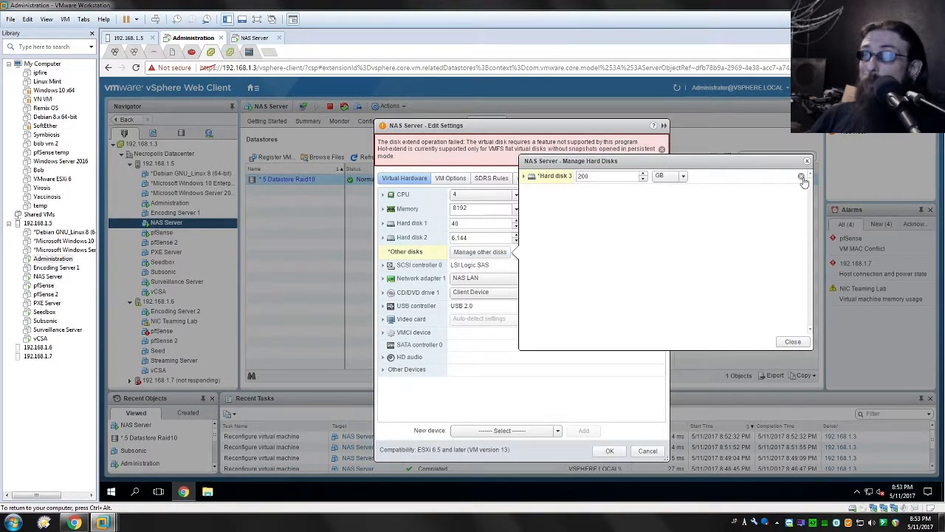
click(801, 179)
click(791, 343)
click(607, 451)
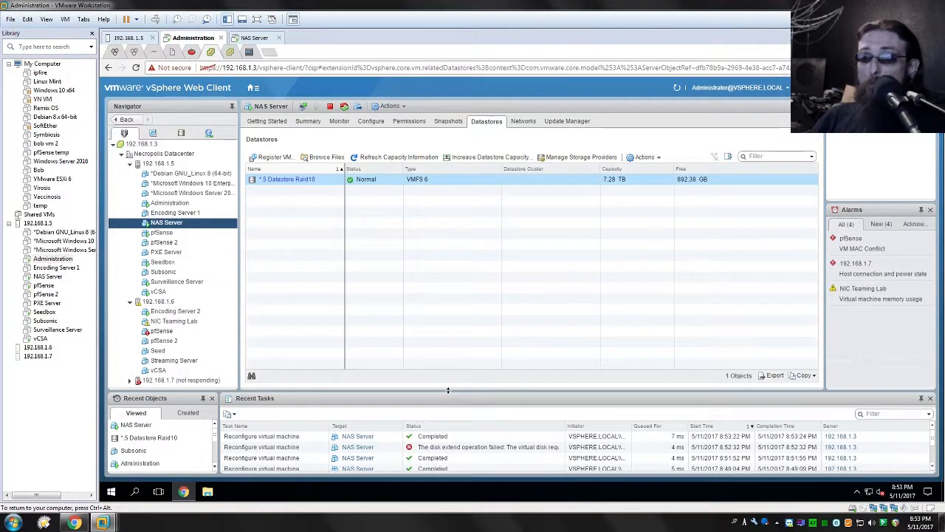
- Add a new 4 GB hard disk in the NAS Server VM's settings and expand its options
right_click(174, 225)
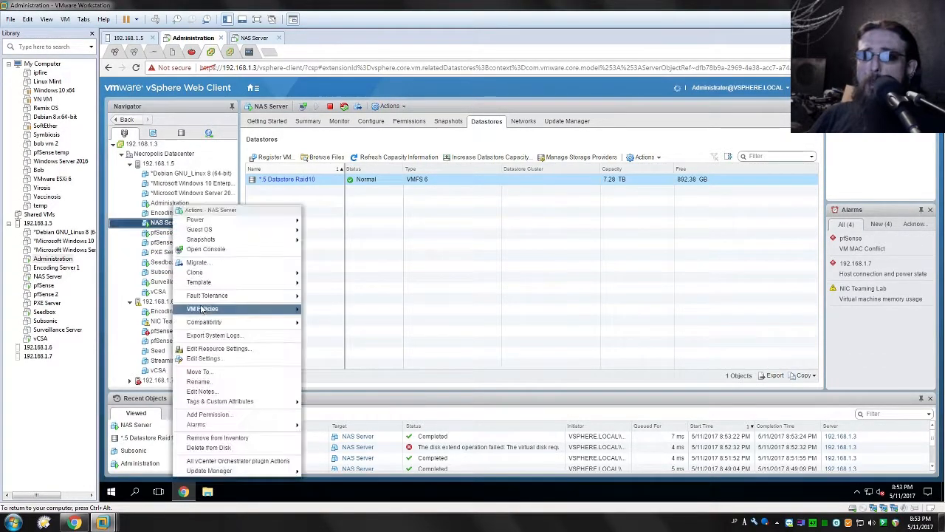
click(208, 359)
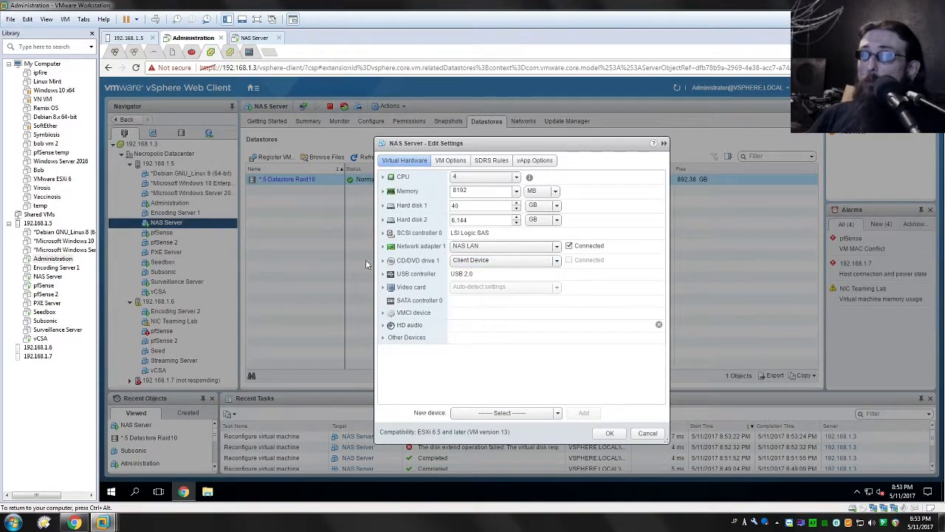
click(558, 418)
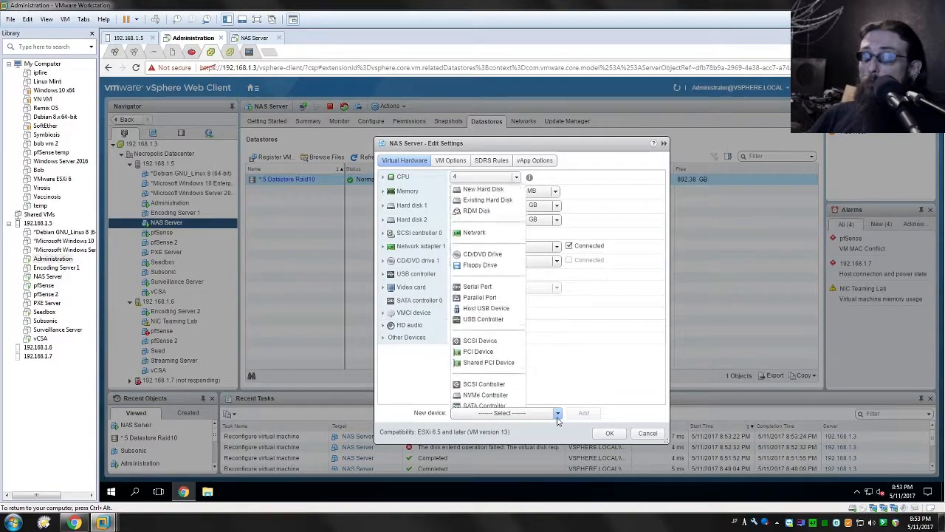
click(483, 185)
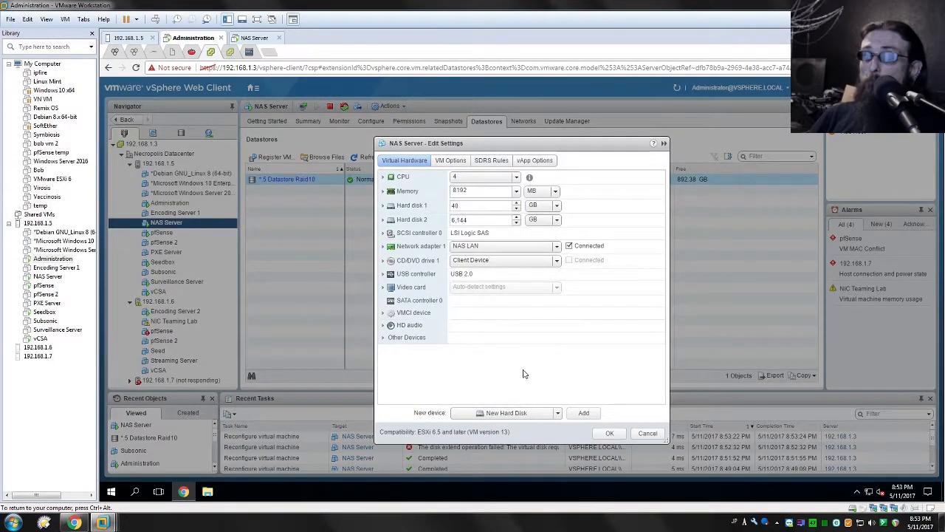
click(583, 412)
double_click(472, 350)
text(5)
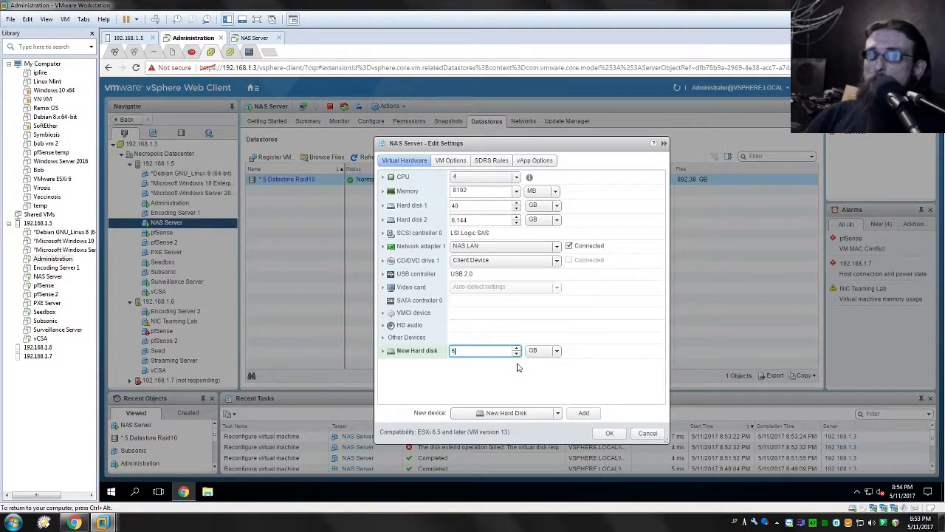
click(385, 351)
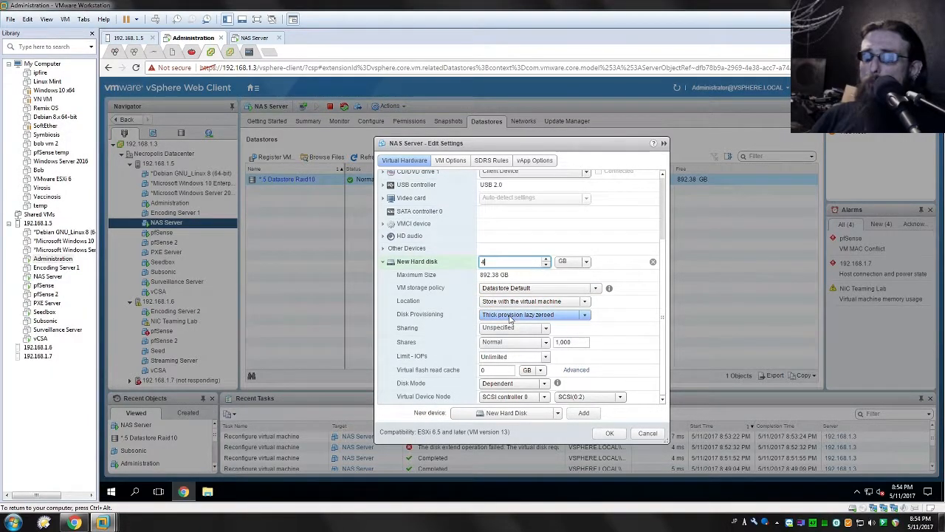
- Review the new disk's provisioning choices, keep Thick provision lazy zeroed, and set its sharing to Multi-writer
click(566, 316)
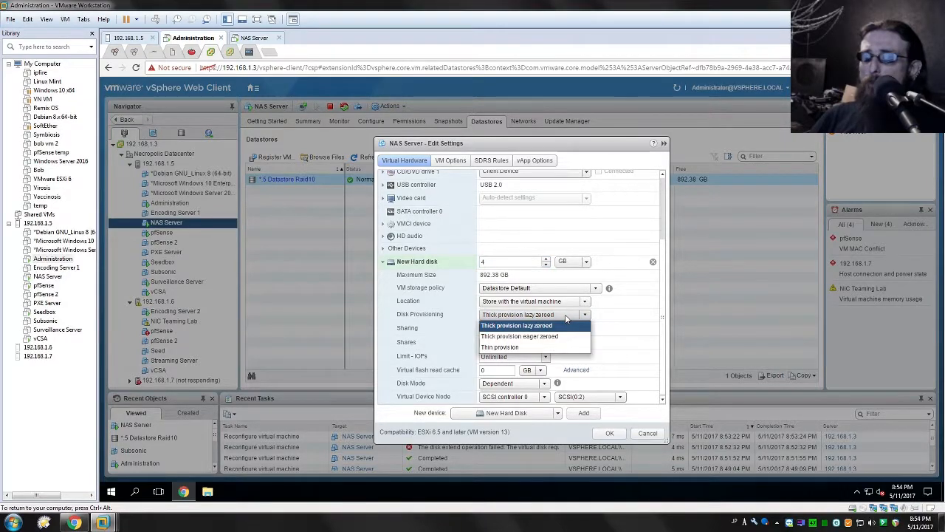
click(566, 316)
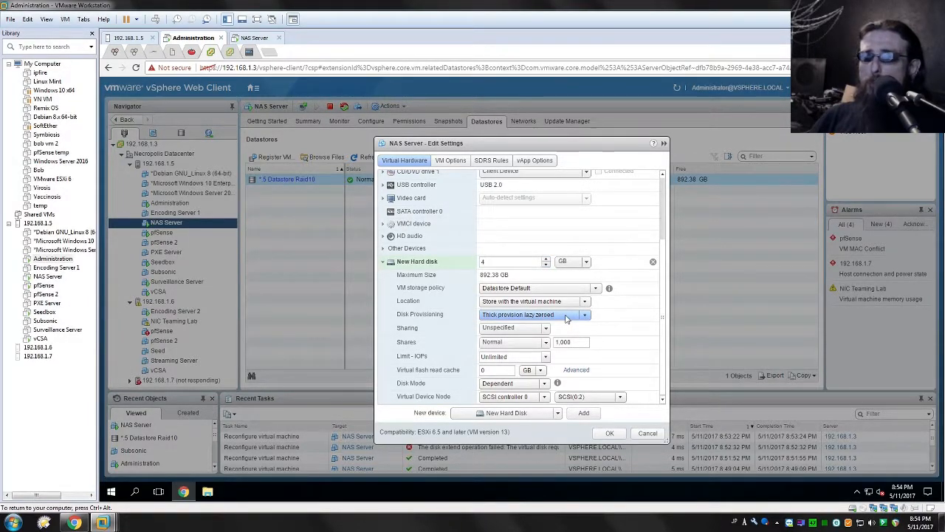
click(567, 316)
click(566, 316)
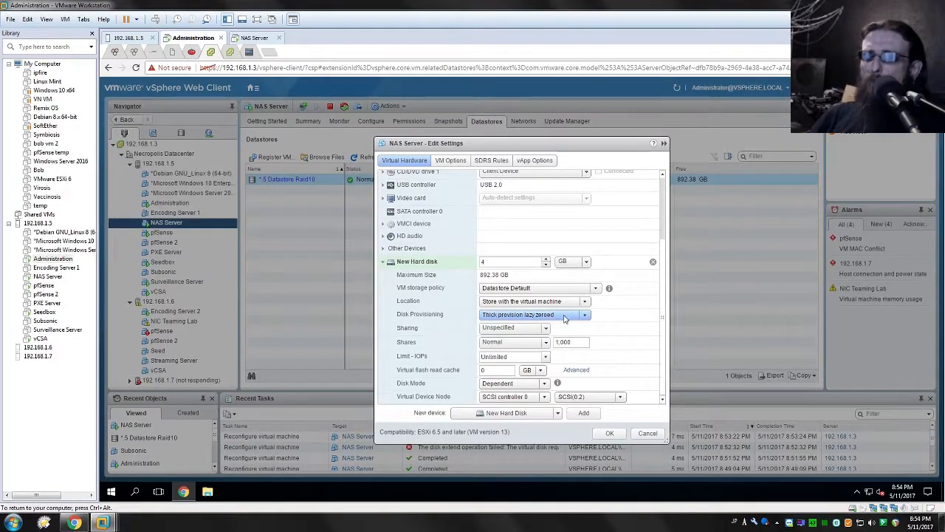
click(516, 328)
click(495, 362)
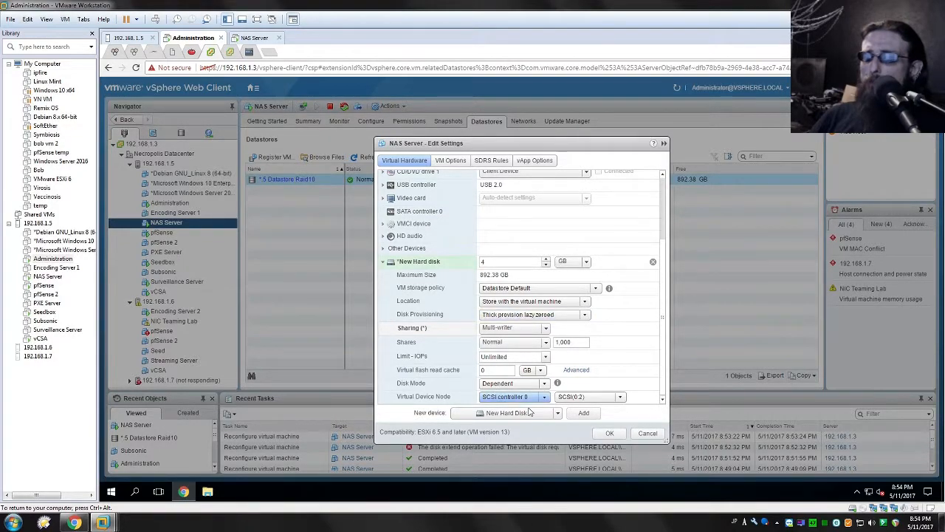
- Set the new hard disk's mode to Independent - Persistent and try to save the VM settings
click(511, 389)
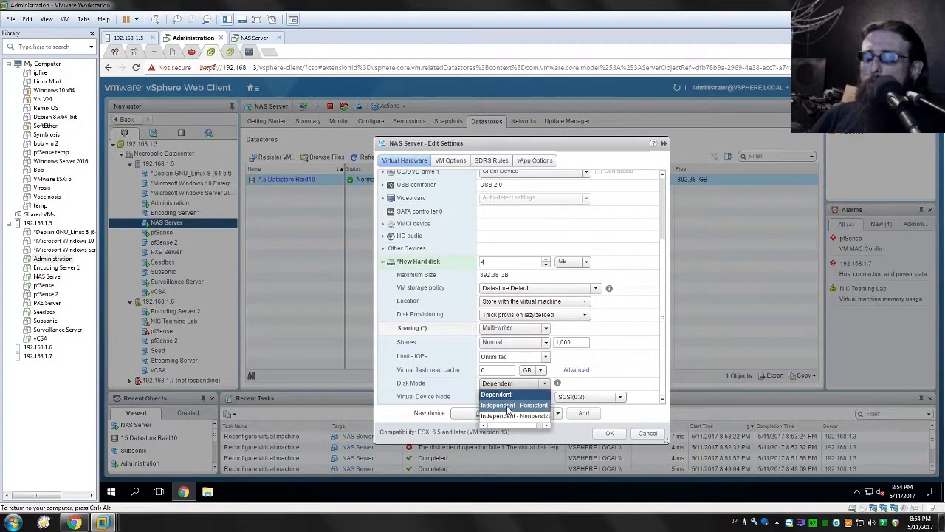
click(509, 404)
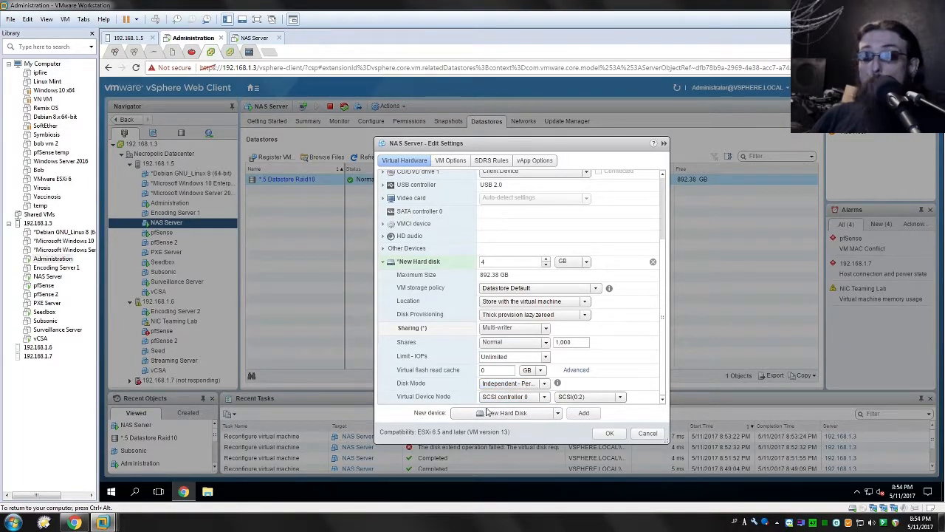
click(608, 434)
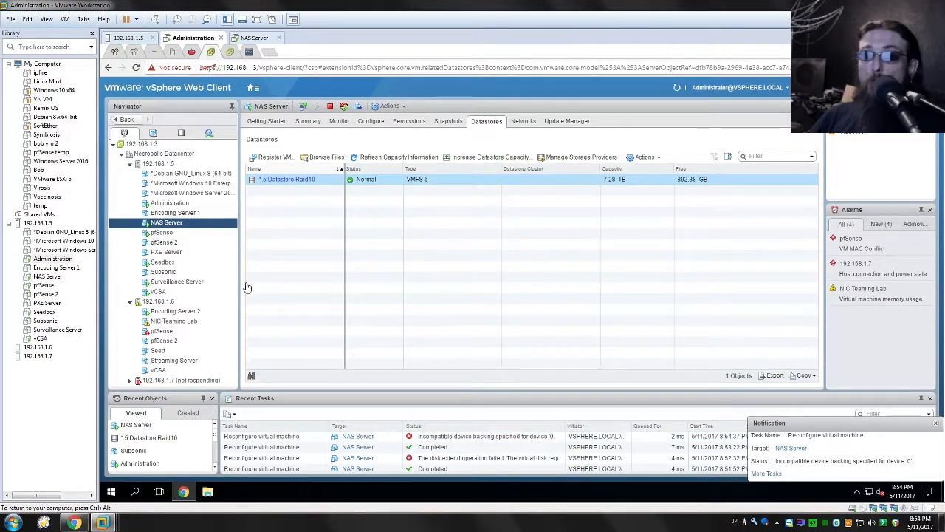
- Reopen the NAS Server VM's settings, remove the pending new hard disk, and save
right_click(190, 224)
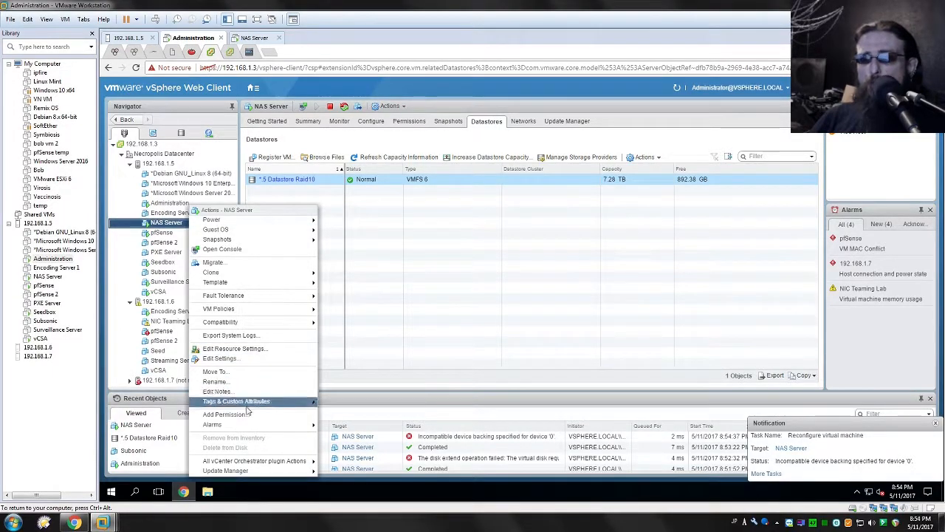
click(221, 358)
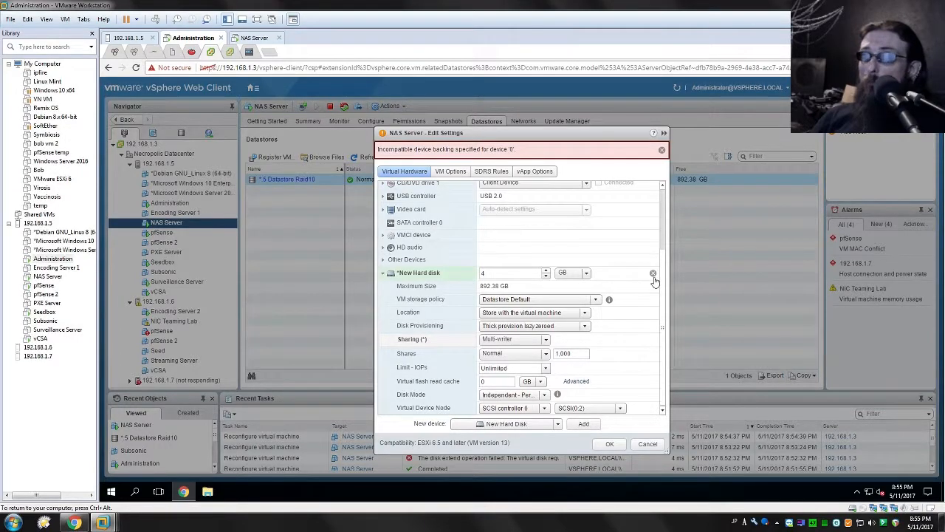
click(652, 274)
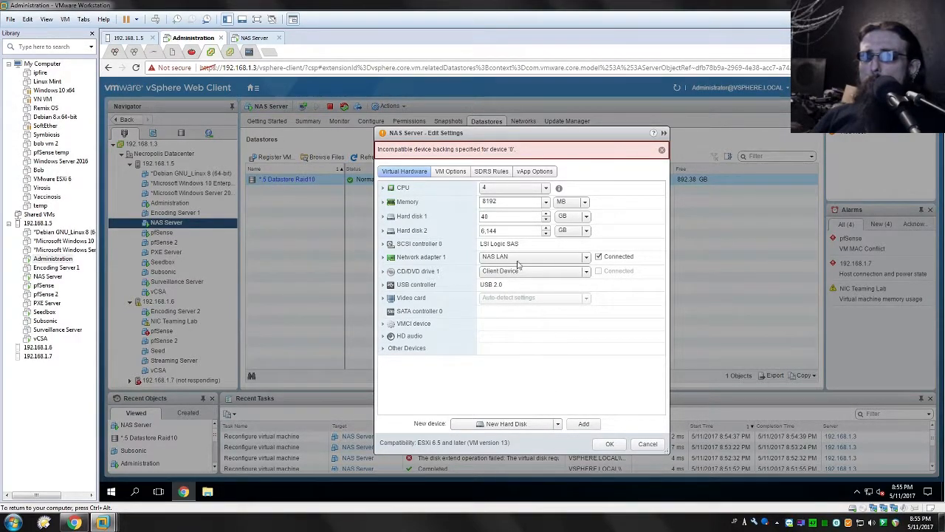
click(608, 445)
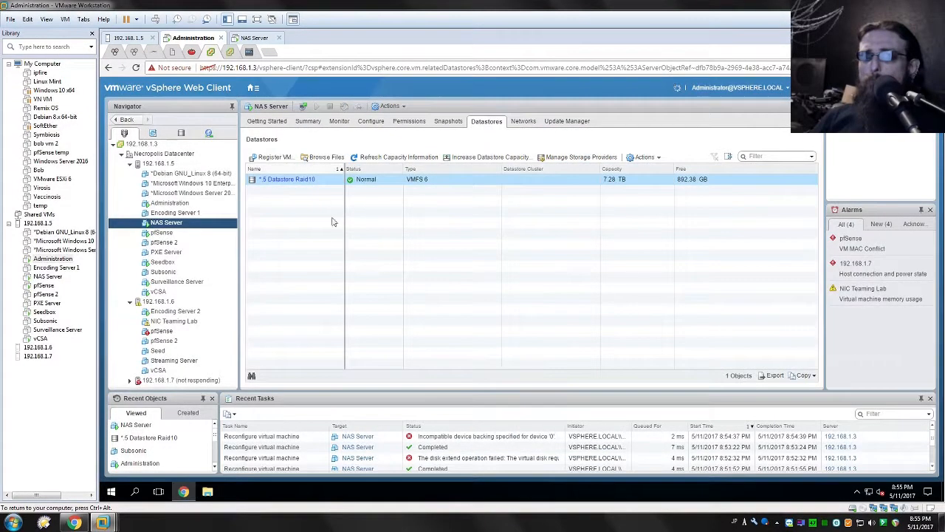
- Start creating a new virtual machine on host 192.168.1.5 and set its new hard disk's size to 250 GB
click(295, 180)
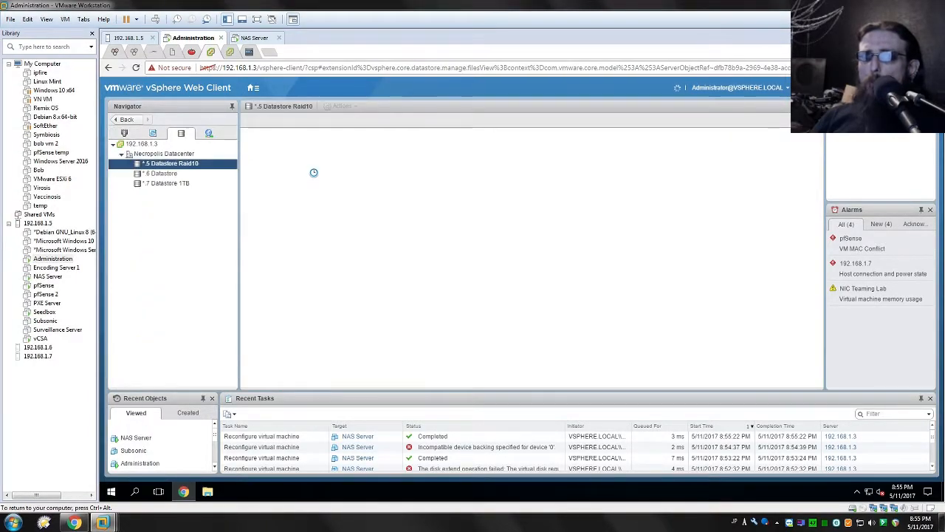
click(124, 133)
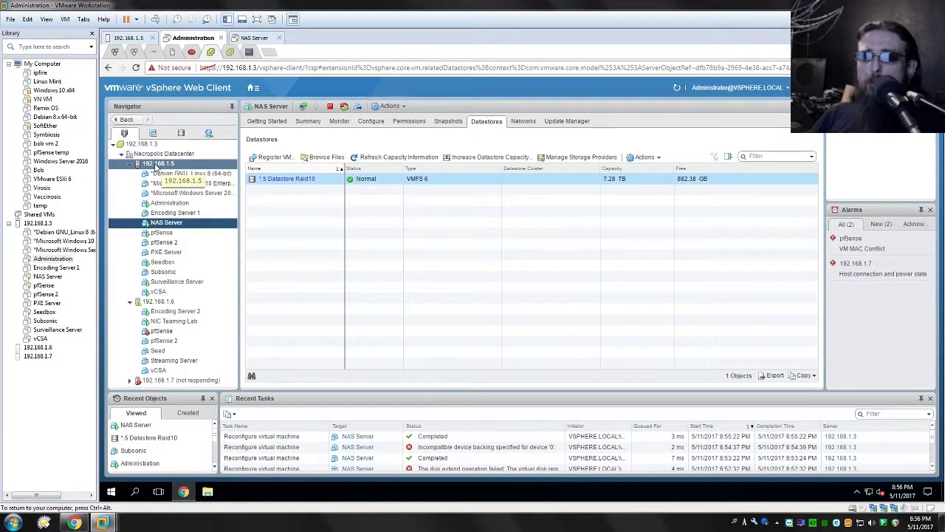
right_click(157, 165)
mouse_move(211, 179)
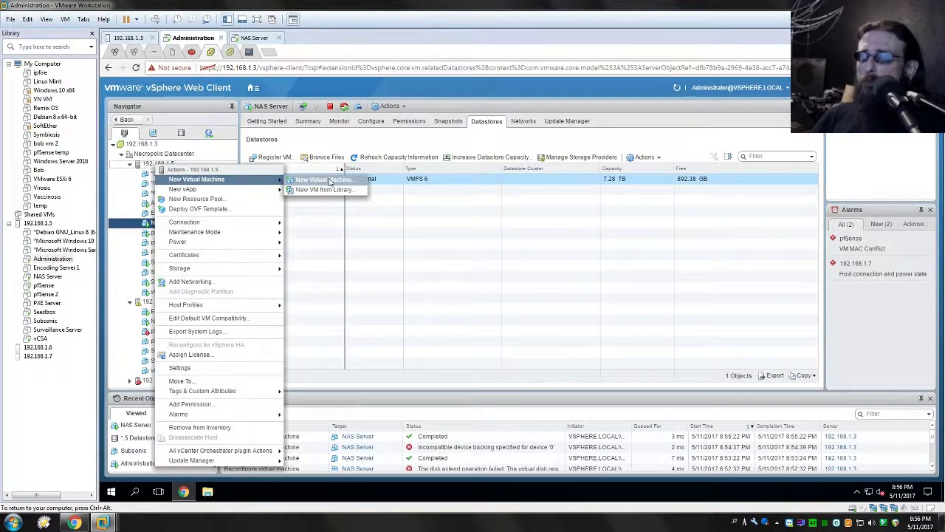
click(325, 180)
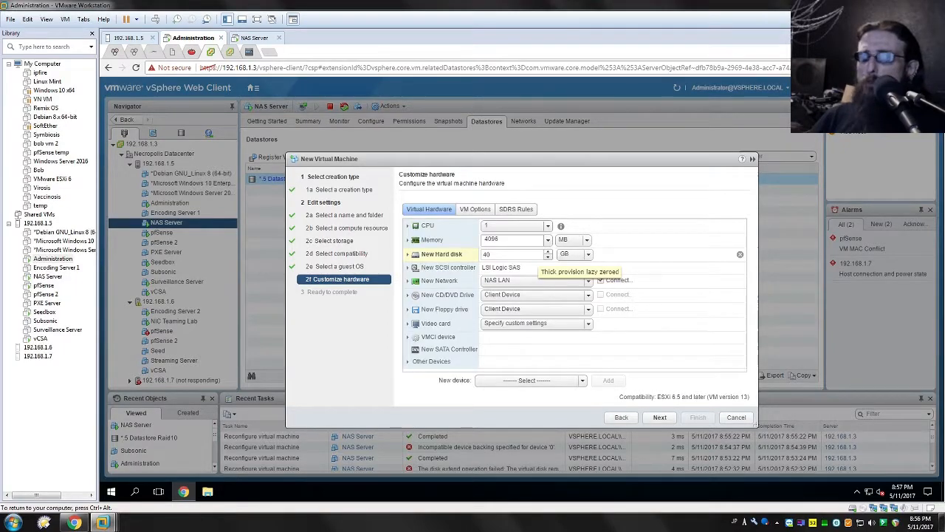
click(516, 254)
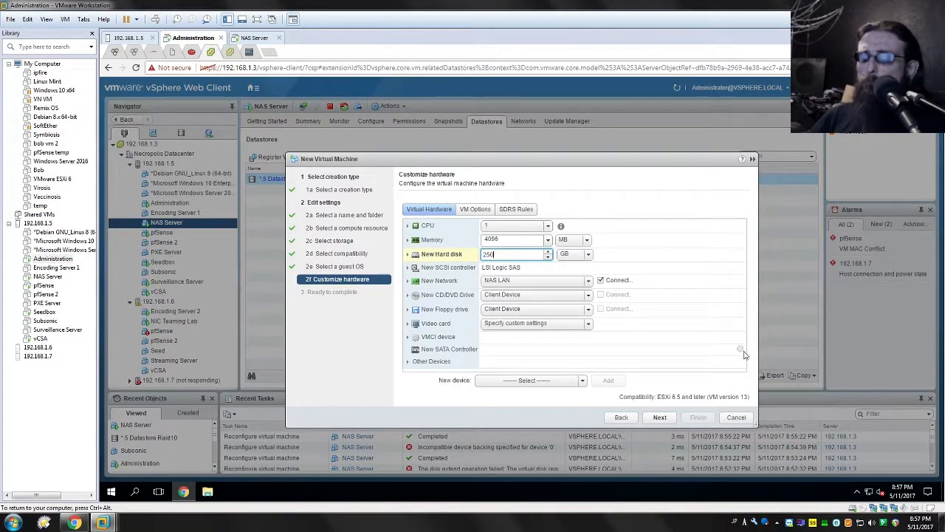
- Finish creating the Industrial virtual machine with its 250 GB hard disk
click(698, 417)
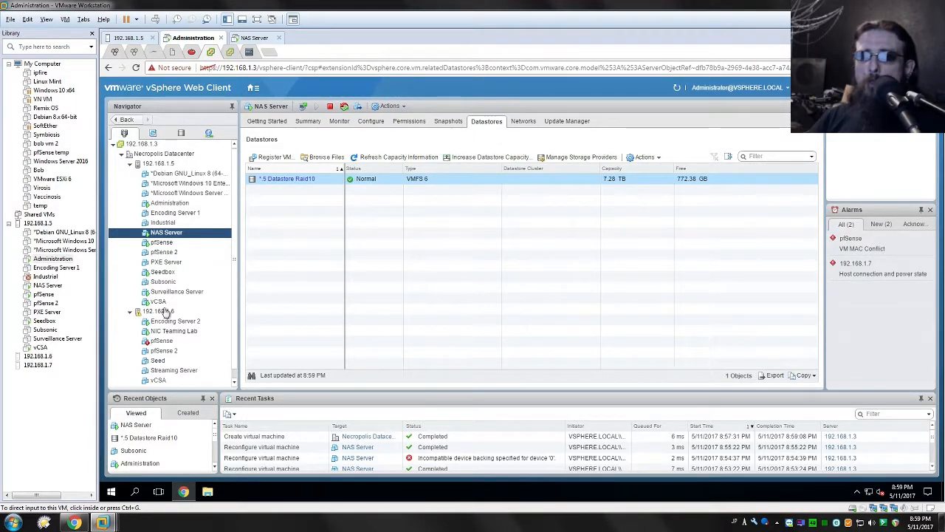
- Add the existing disk Industrial.vmdk from the Industrial folder on *.5 Datastore Raid10 to the NAS Server VM's settings
click(160, 236)
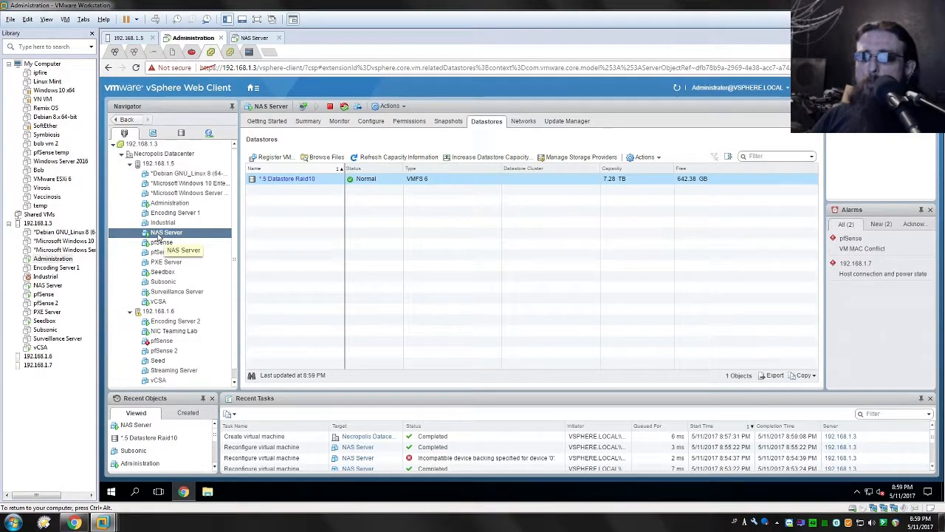
right_click(157, 235)
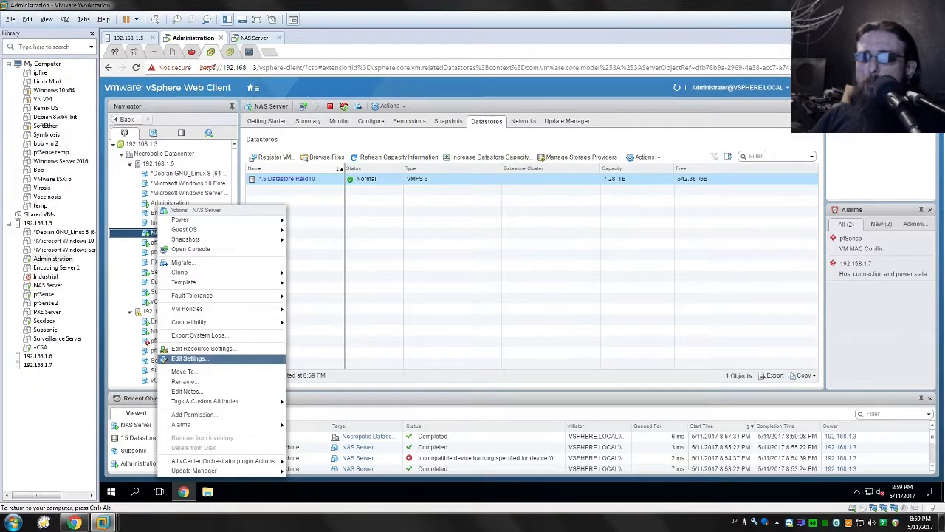
click(189, 359)
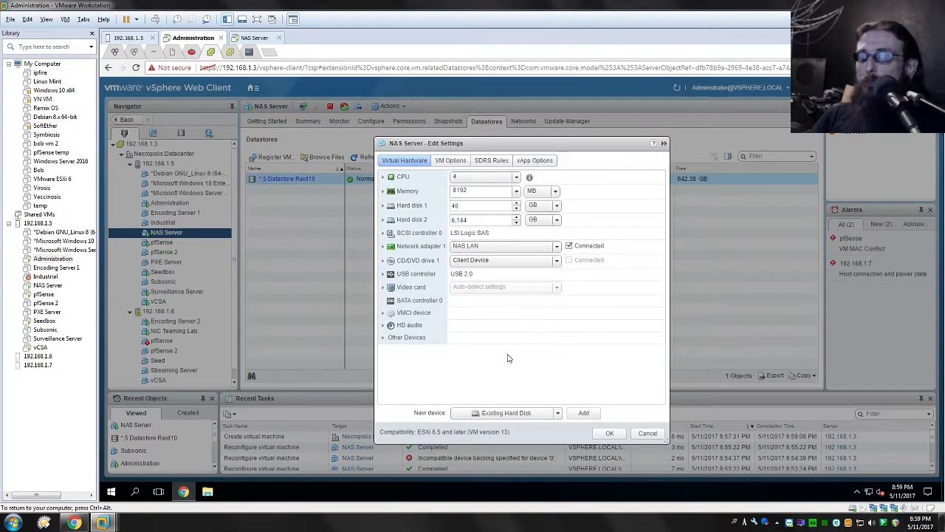
click(575, 418)
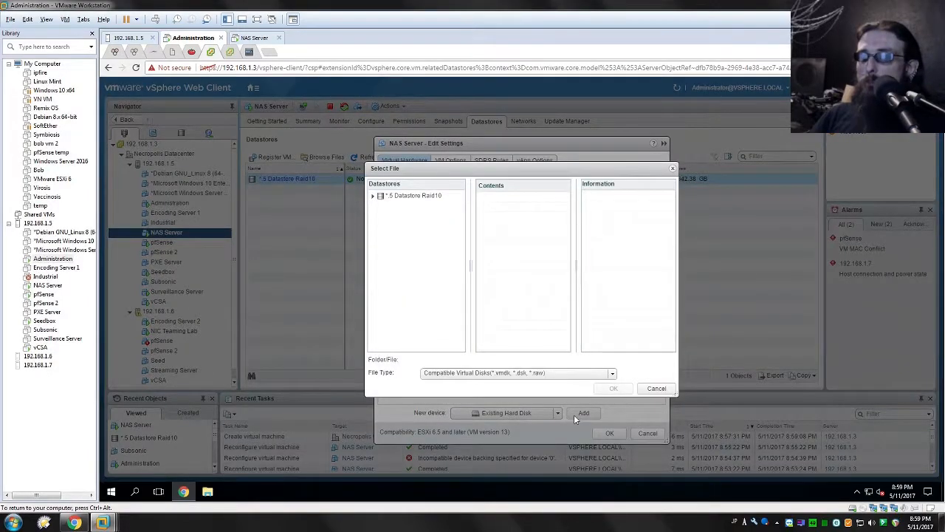
click(374, 200)
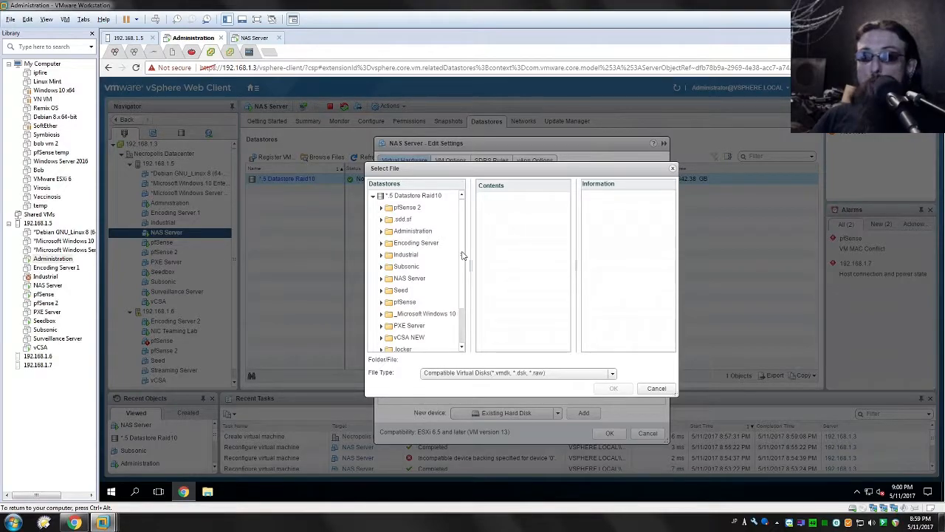
drag(462, 251, 465, 232)
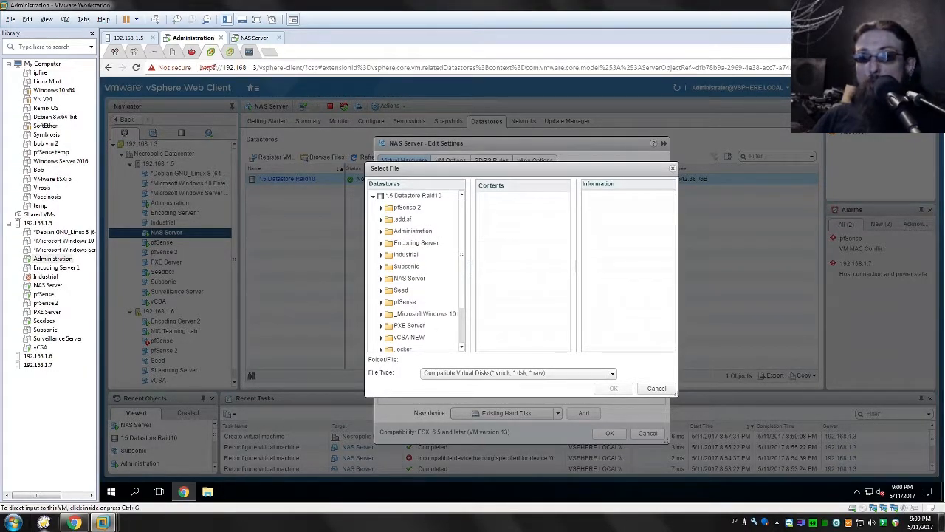
click(405, 254)
click(510, 197)
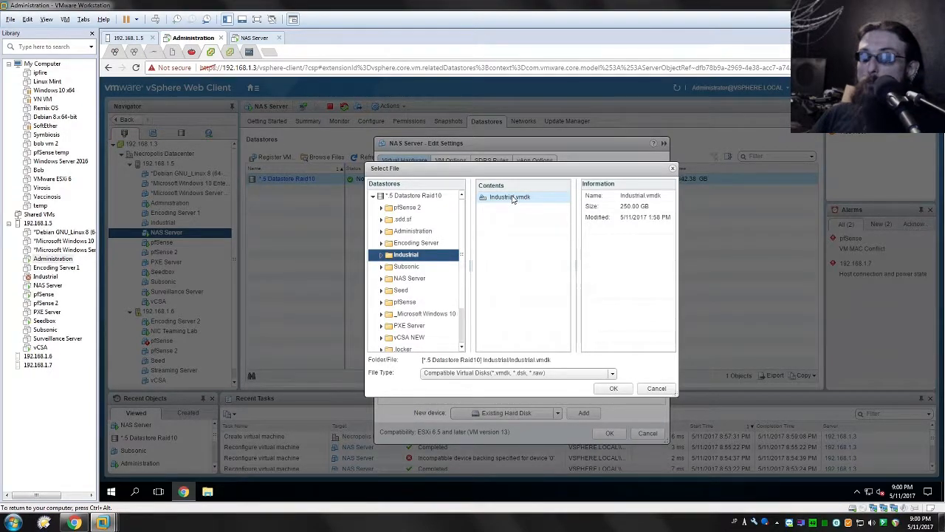
click(613, 389)
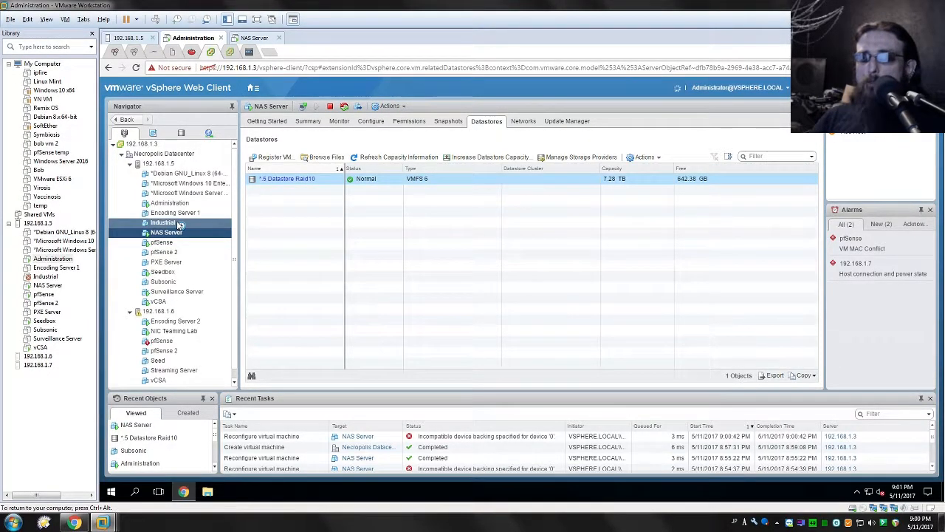
- Reopen the NAS Server VM's settings, remove the pending Industrial.vmdk hard disk, and save
right_click(178, 224)
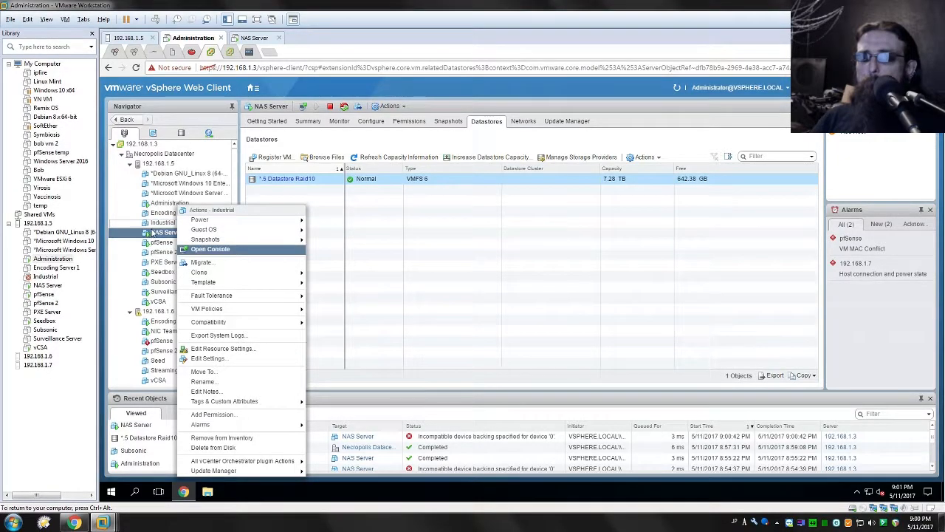
click(157, 236)
right_click(161, 236)
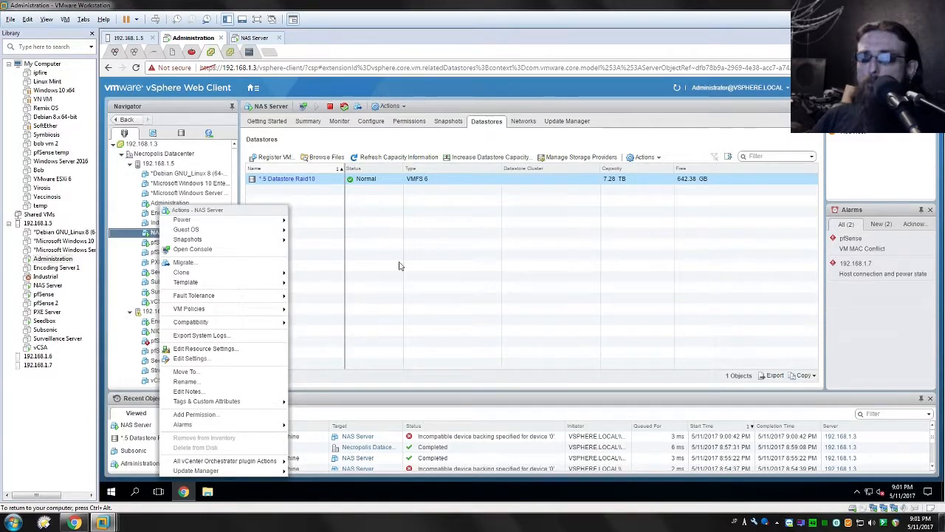
mouse_move(222, 239)
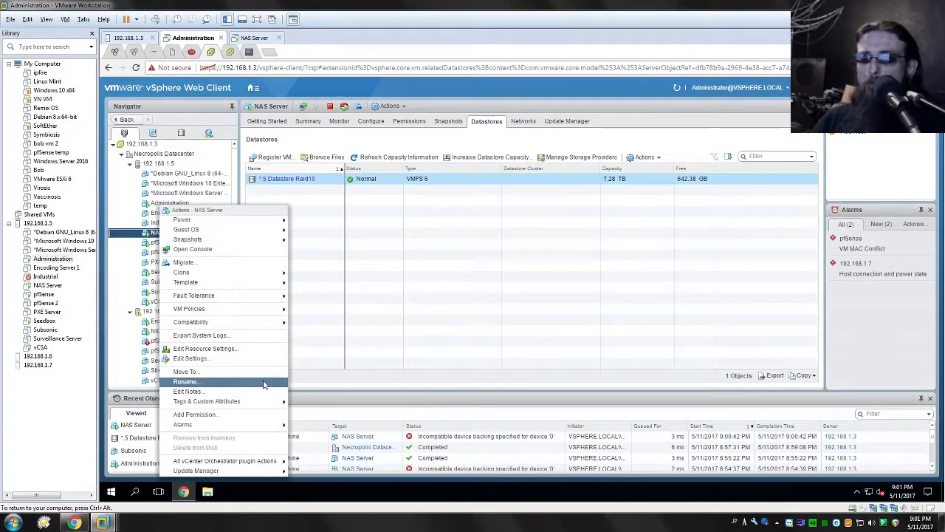
click(207, 360)
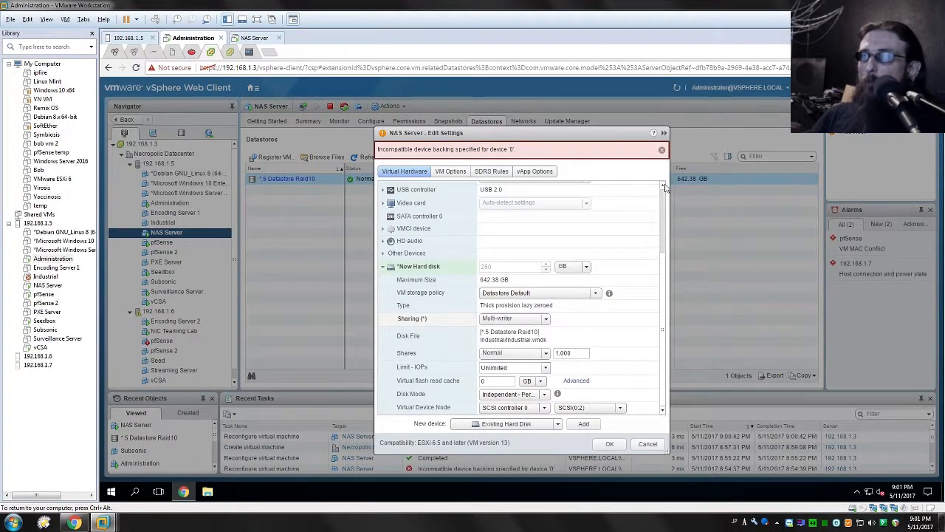
click(663, 151)
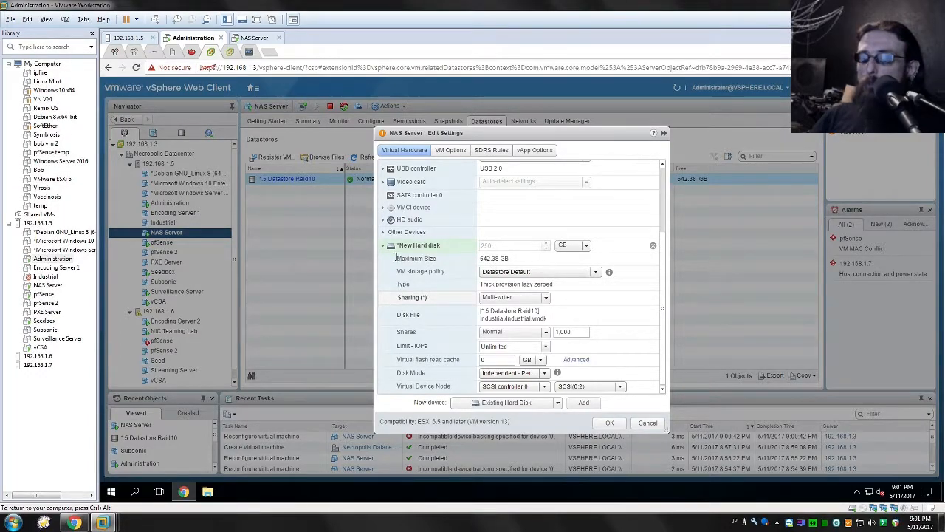
click(383, 246)
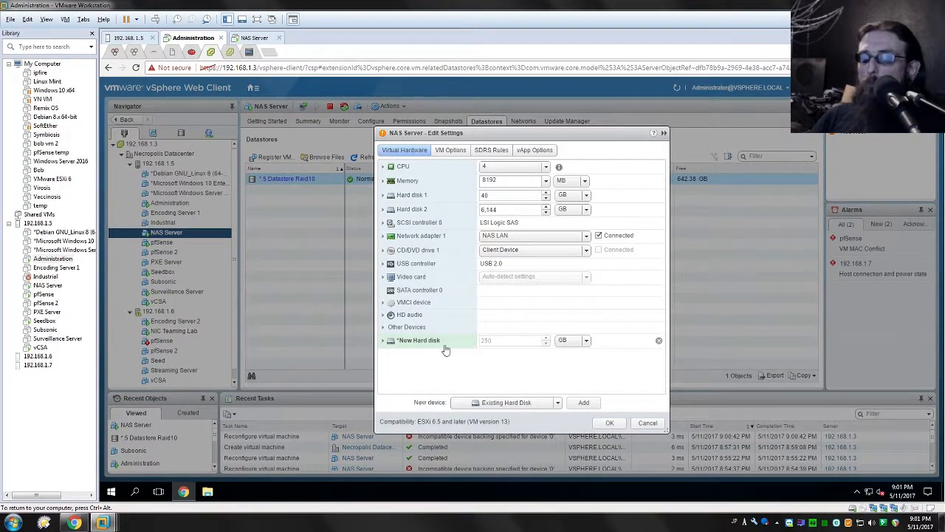
click(659, 343)
click(612, 423)
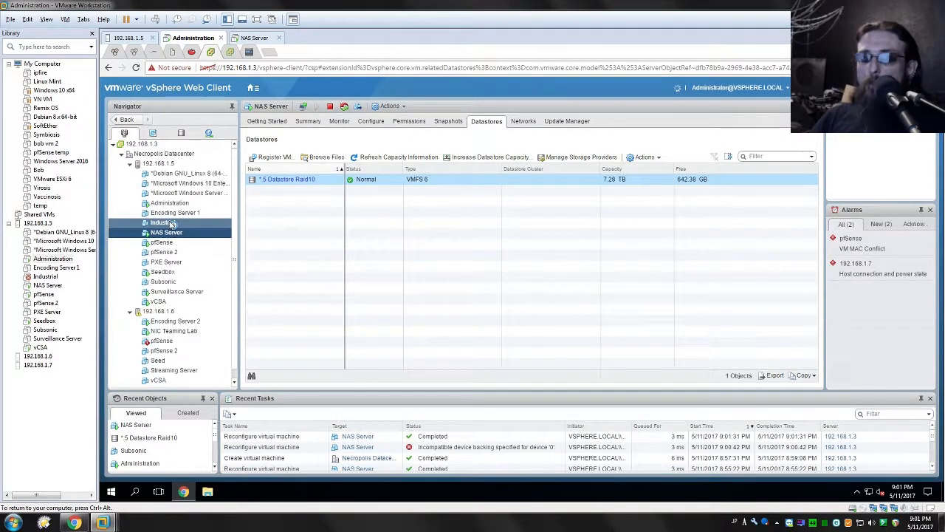
- Delete the Industrial virtual machine from disk together with its associated virtual disks
right_click(172, 224)
click(167, 223)
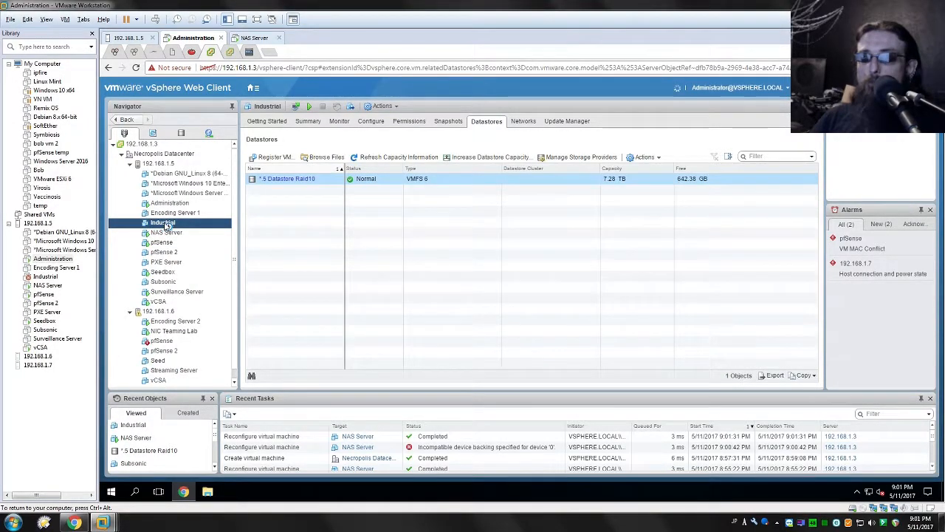
right_click(167, 225)
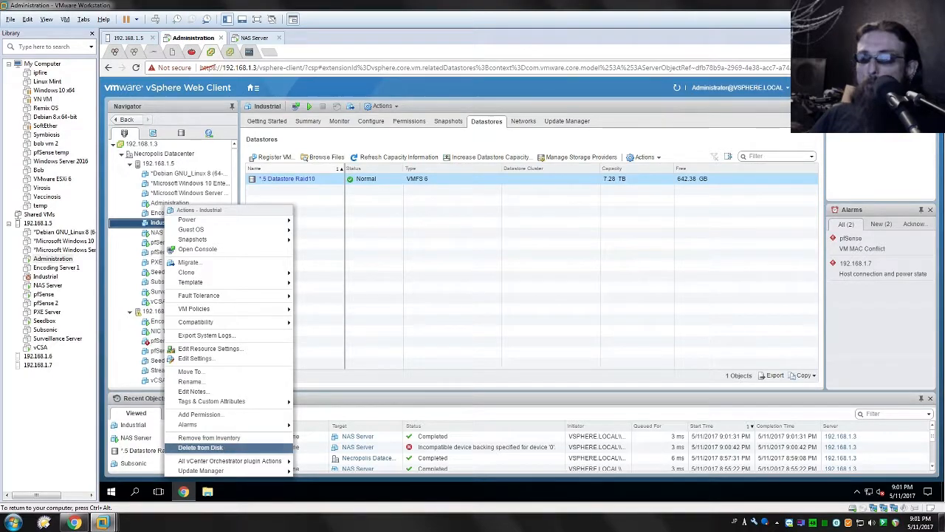
click(224, 448)
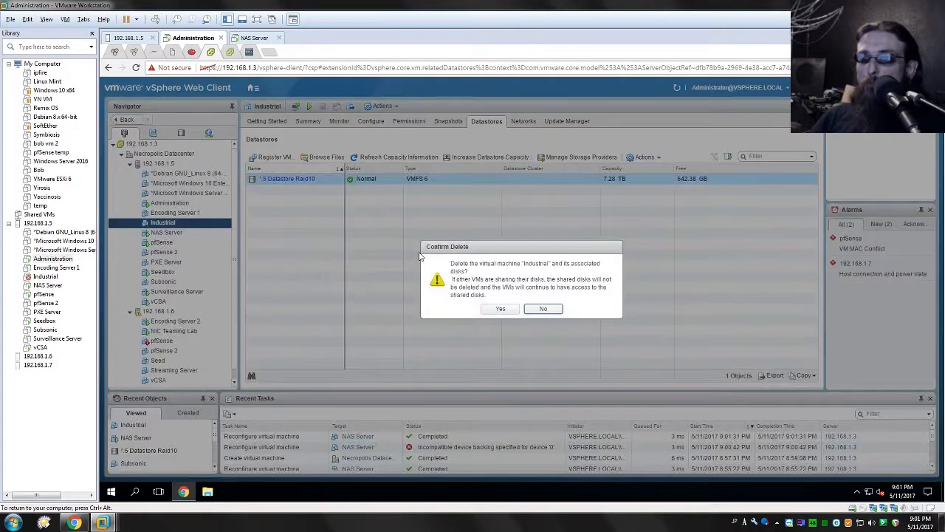
click(498, 310)
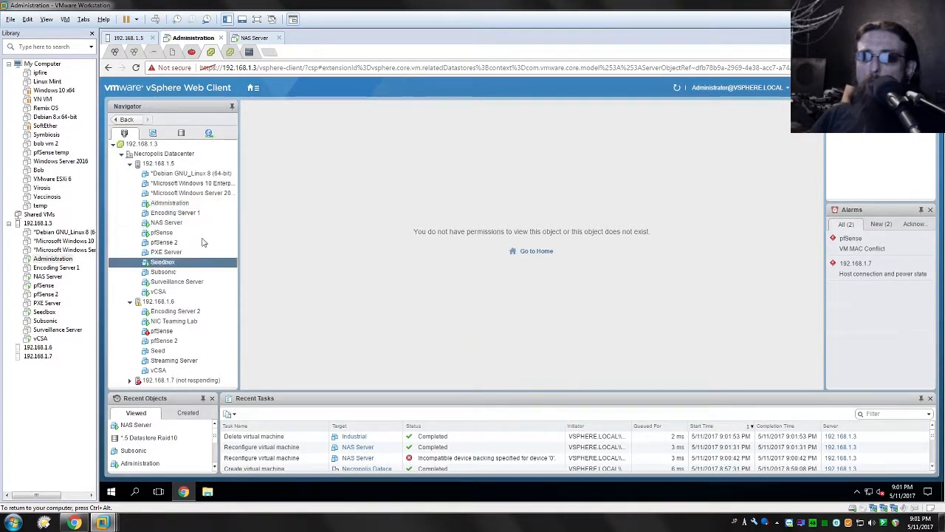
- Look at the datastores of the Windows Server 2016 and Windows 10 Enterprise VMs on host 192.168.1.5
click(179, 233)
click(176, 223)
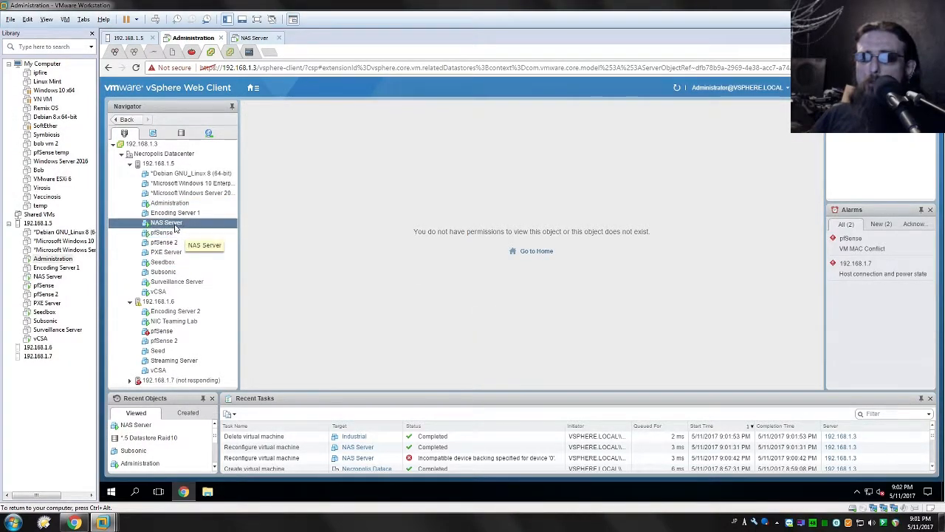
right_click(177, 229)
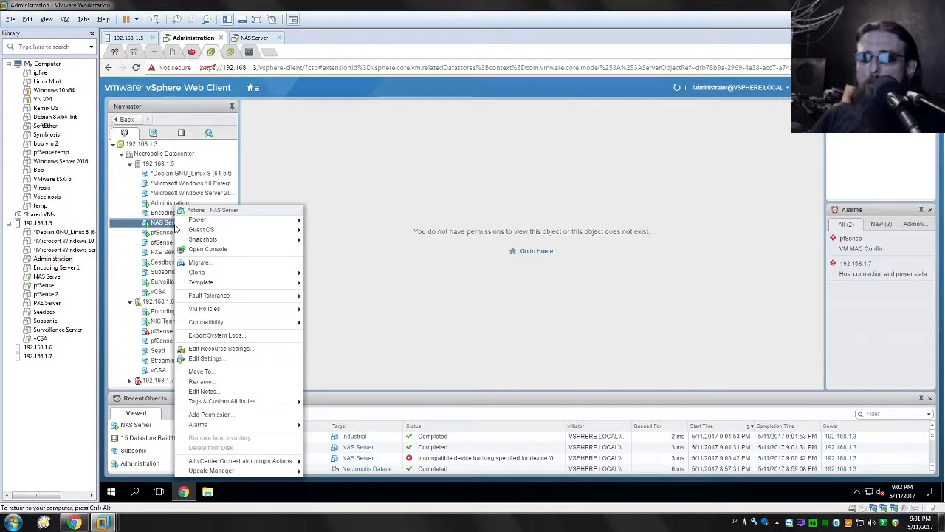
click(199, 193)
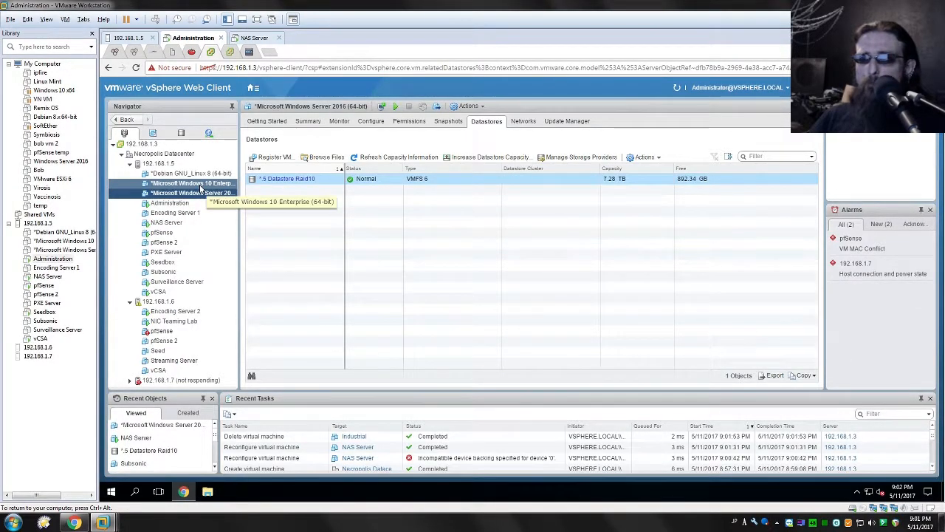
click(203, 184)
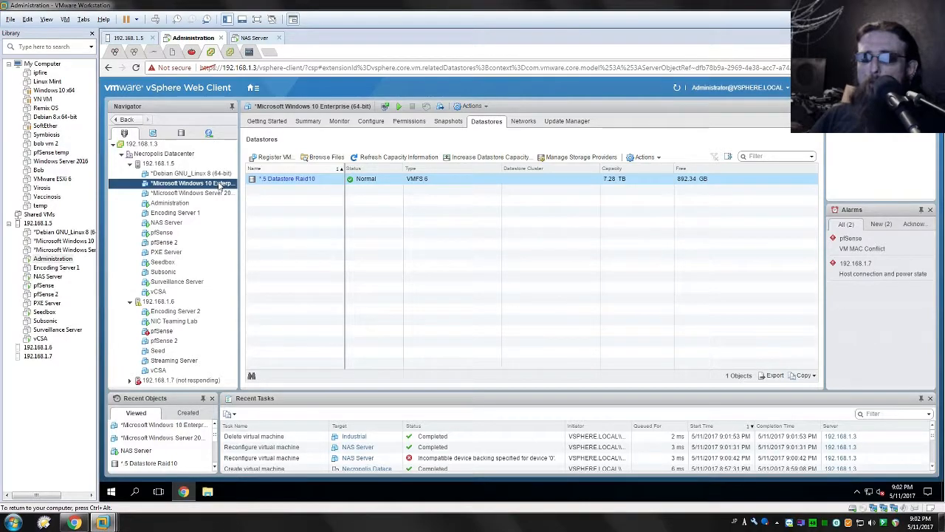
- Open the NAS Server VM's settings and start adding an existing hard disk as a new device
right_click(171, 225)
mouse_move(235, 284)
click(201, 358)
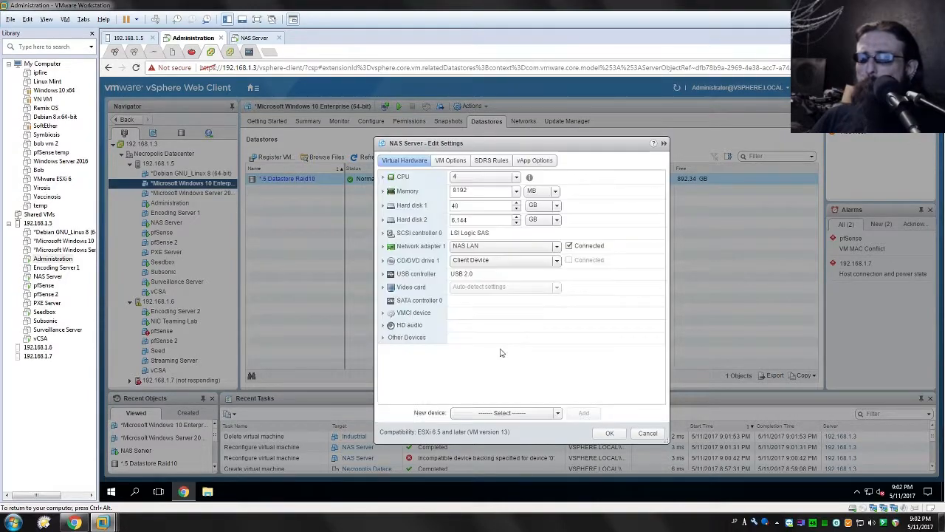
click(553, 414)
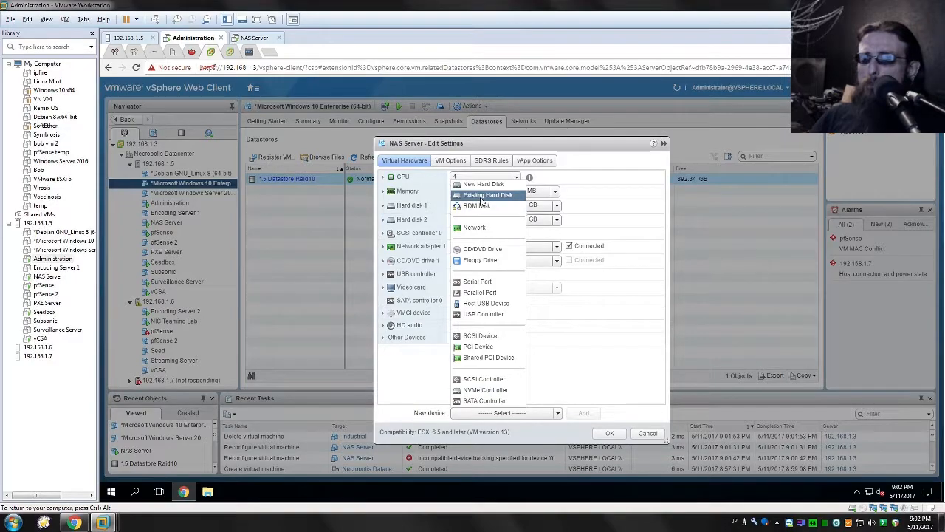
click(485, 195)
click(583, 414)
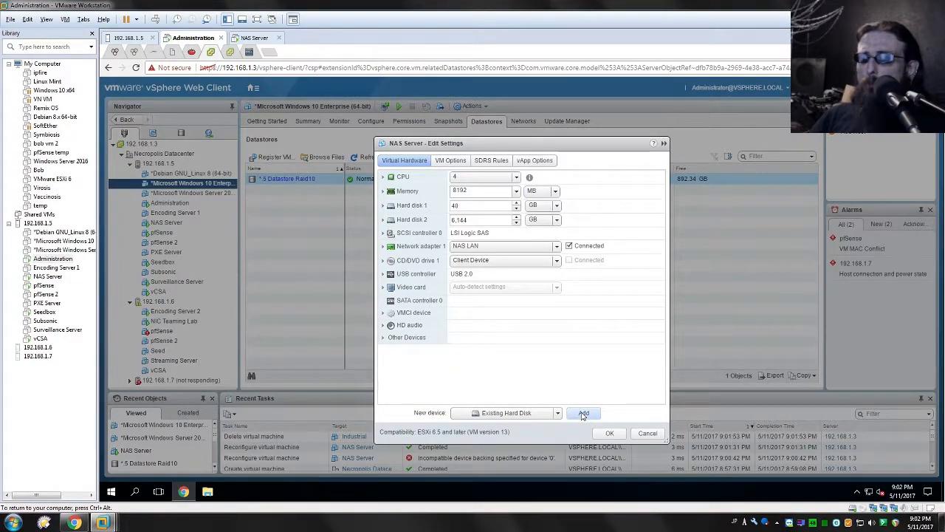
- Choose the Microsoft Windows 10 Enterprise virtual disk from *.5 Datastore Raid10 and expand the added hard disk's options
click(375, 198)
click(375, 197)
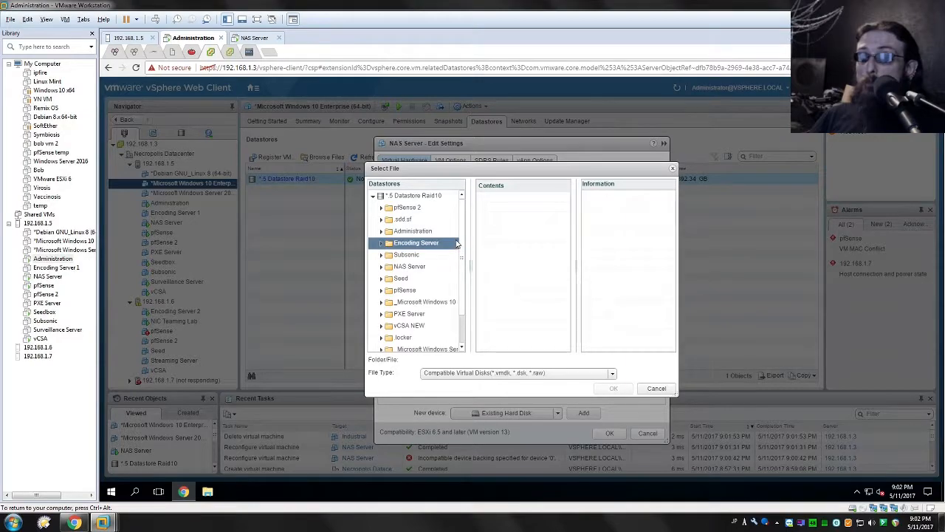
click(441, 256)
scroll(441, 264, down, 1)
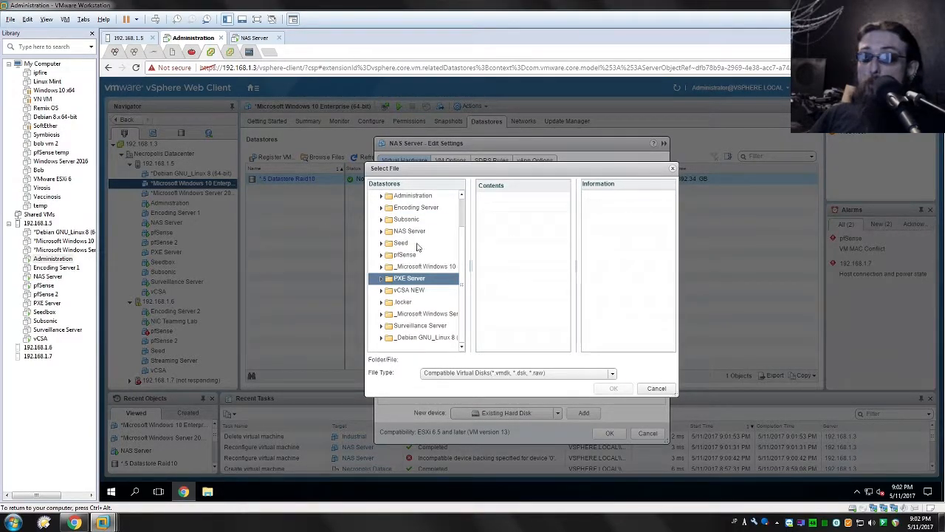
scroll(435, 262, up, 1)
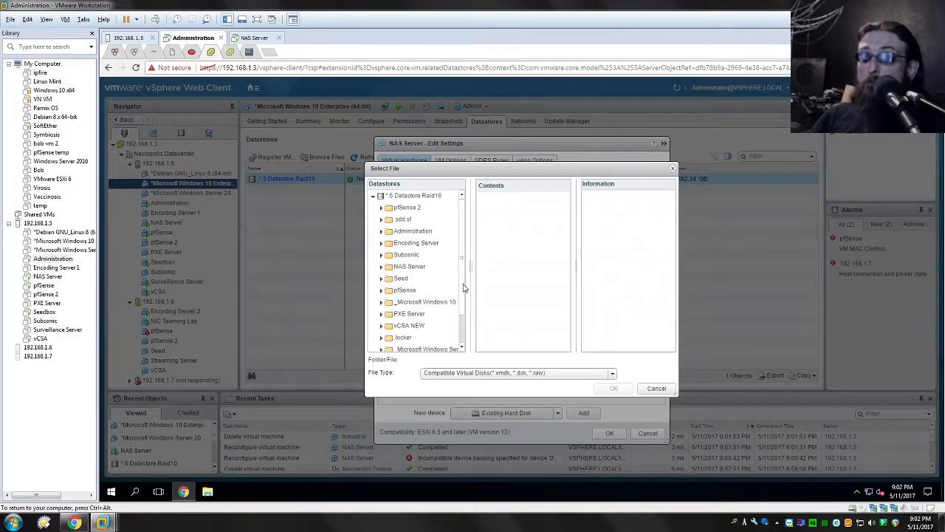
scroll(425, 293, down, 1)
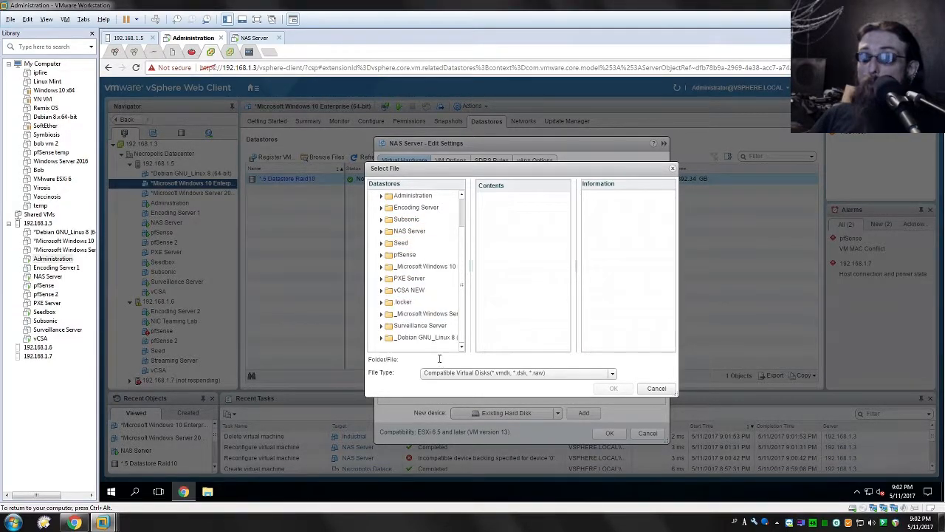
click(427, 314)
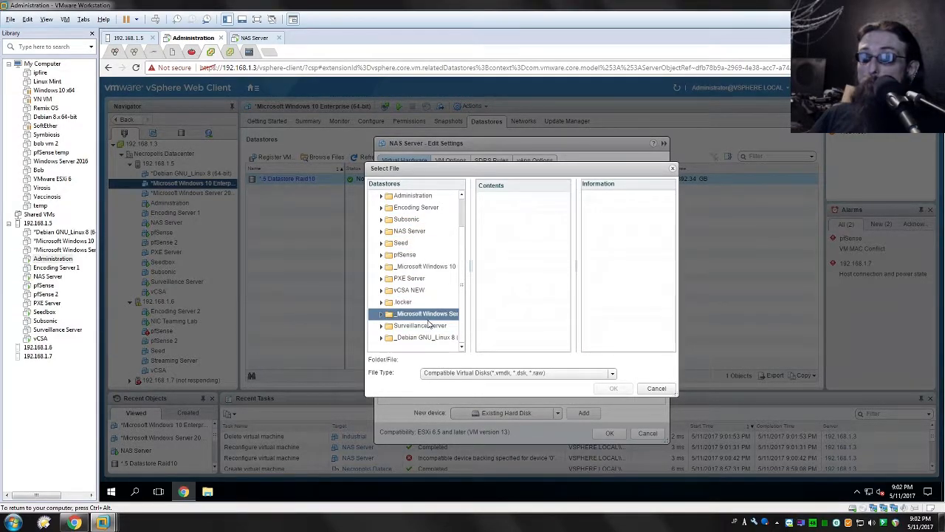
click(432, 266)
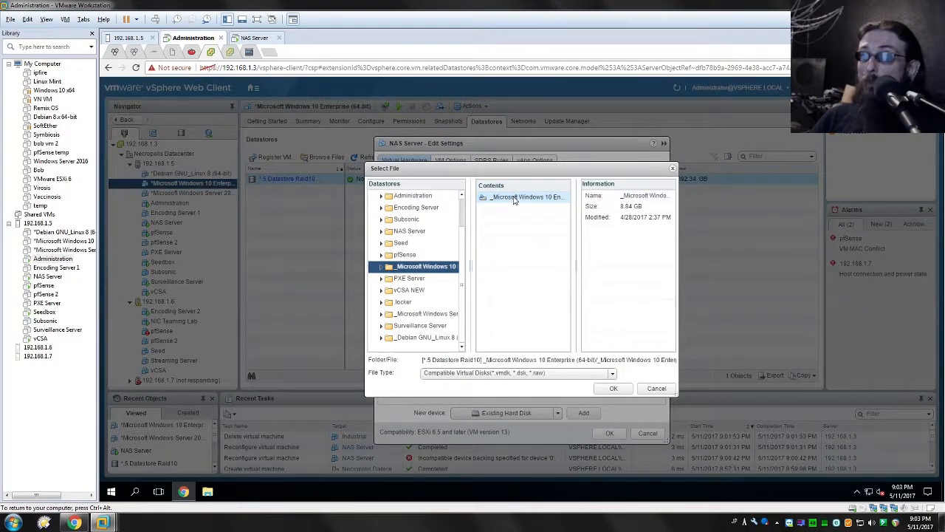
click(626, 392)
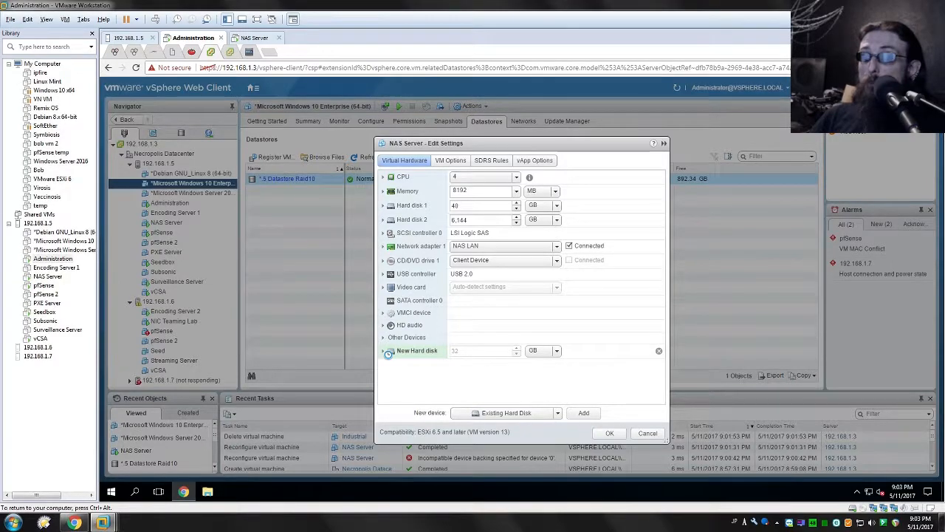
click(383, 351)
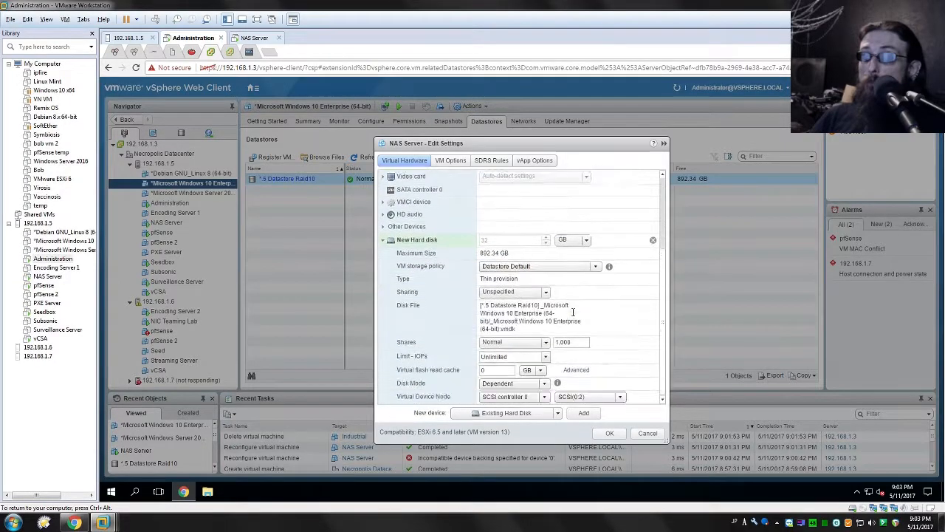
- Try to attach the existing Windows 10 Enterprise disk to NAS Server with its sharing set to Multi-writer
click(515, 292)
click(503, 324)
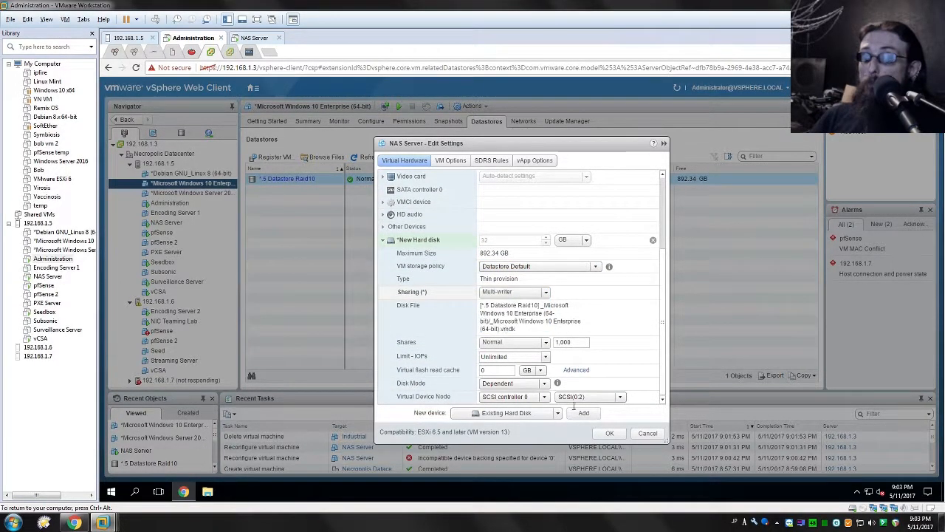
click(607, 435)
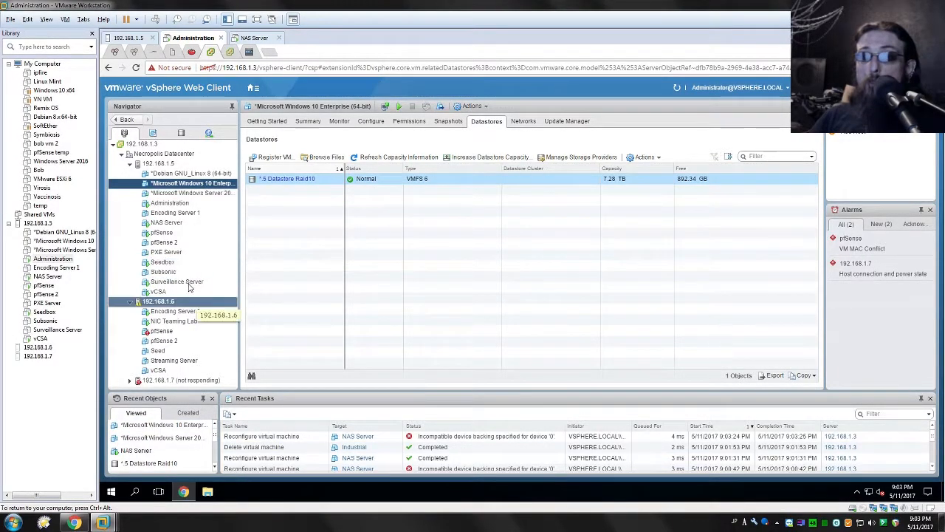
- Reopen NAS Server's settings and check the controller and SCSI node choices available for the added hard disk
right_click(171, 222)
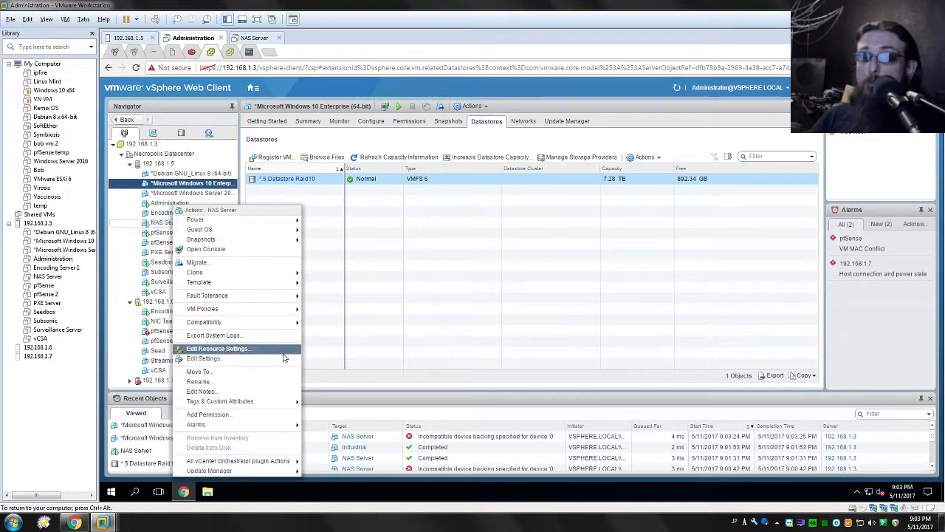
click(228, 359)
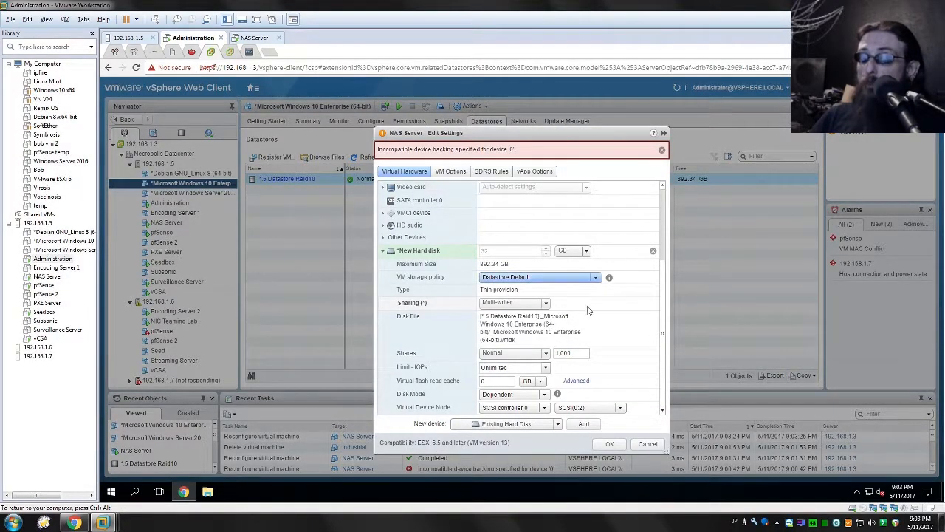
click(539, 411)
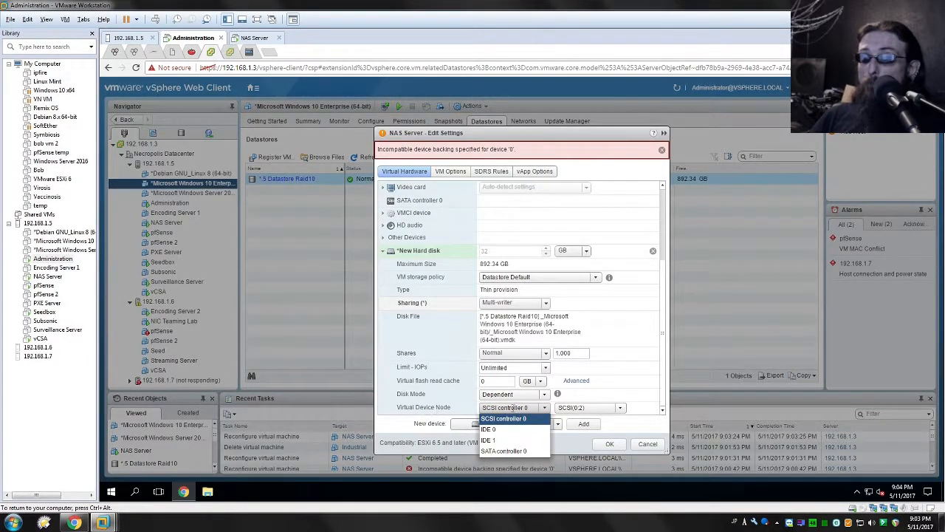
click(535, 410)
click(571, 410)
click(571, 410)
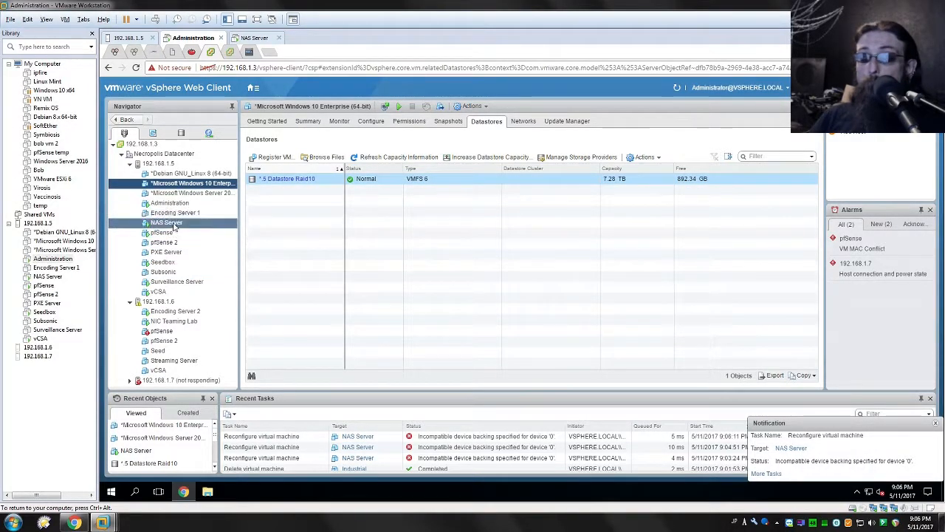
- Remove the pending Encoding Server hard disk from NAS Server's settings and apply the configuration
right_click(176, 226)
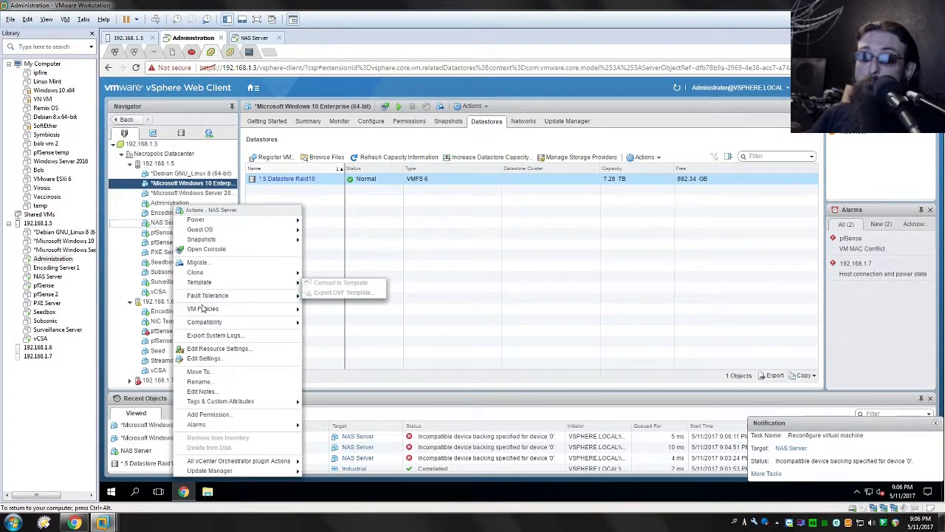
click(206, 358)
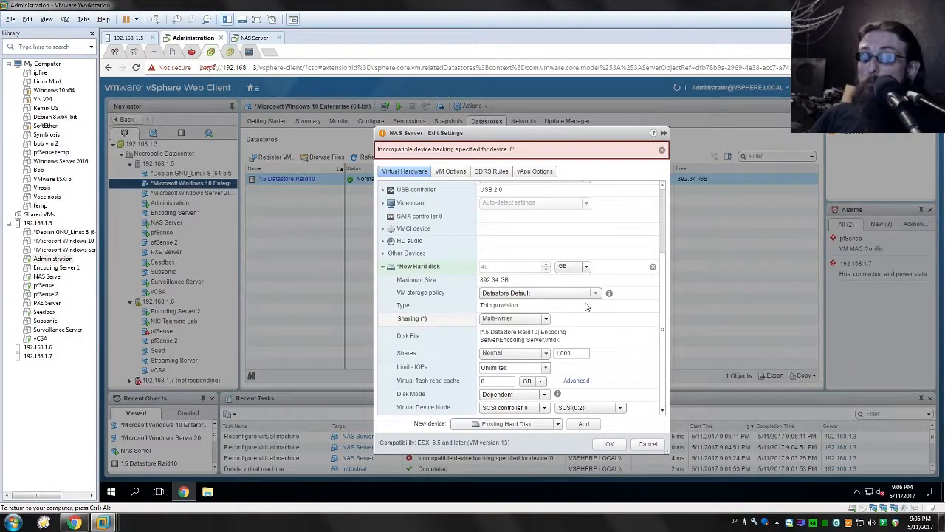
click(653, 266)
click(605, 444)
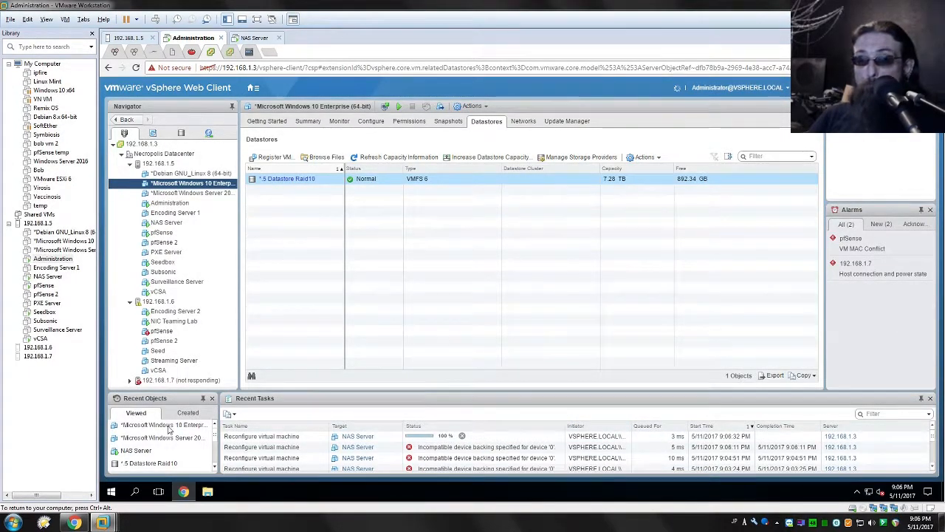
- Try to create a new virtual machine named Industrial on host 192.168.1.5
right_click(37, 221)
click(231, 356)
click(152, 79)
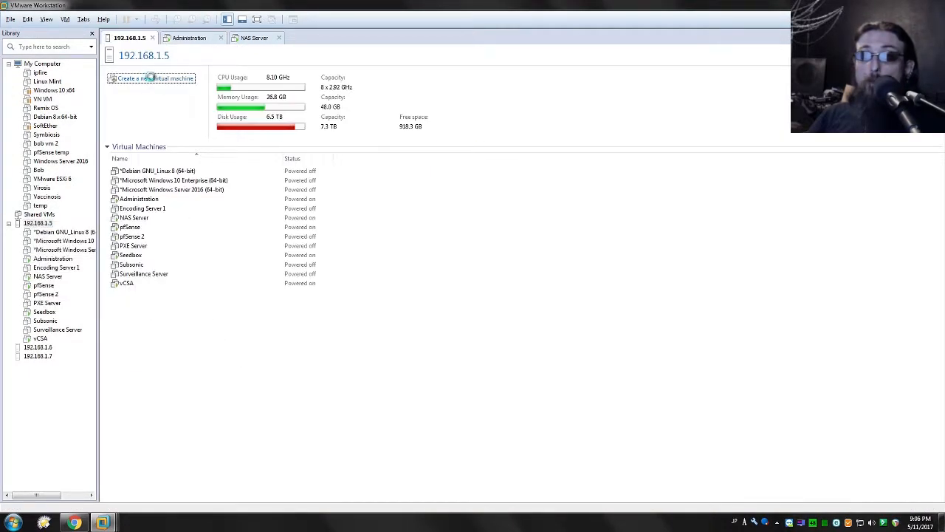
key(Return)
text(Industrial)
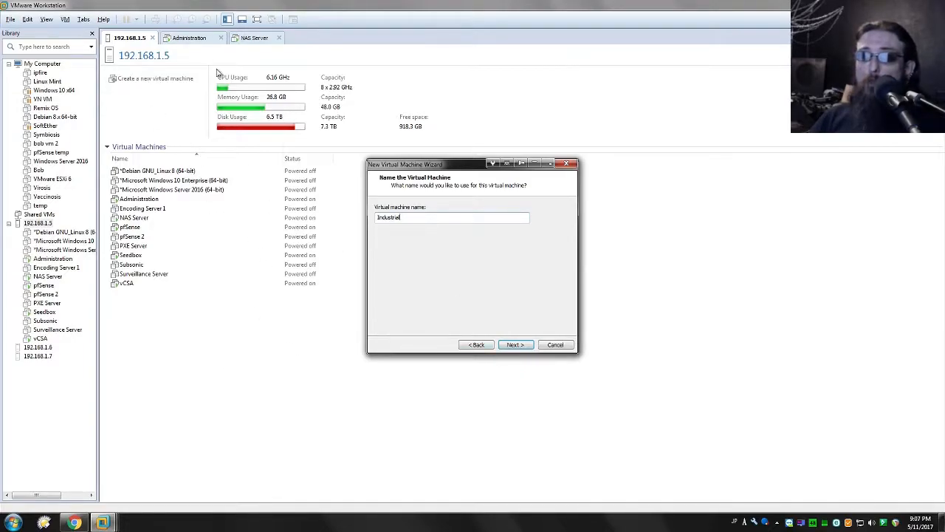
click(503, 345)
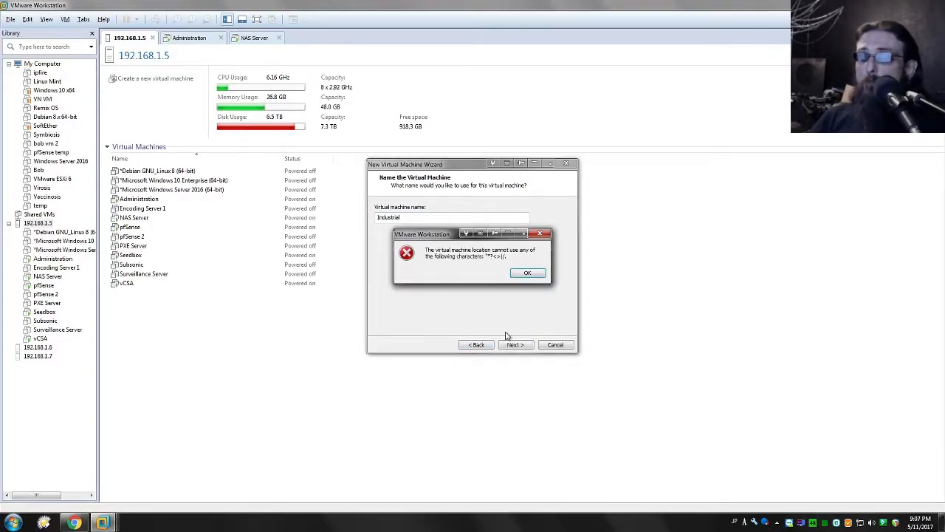
click(525, 275)
- Rename the new virtual machine as test and try to continue past the naming page
drag(417, 217, 330, 212)
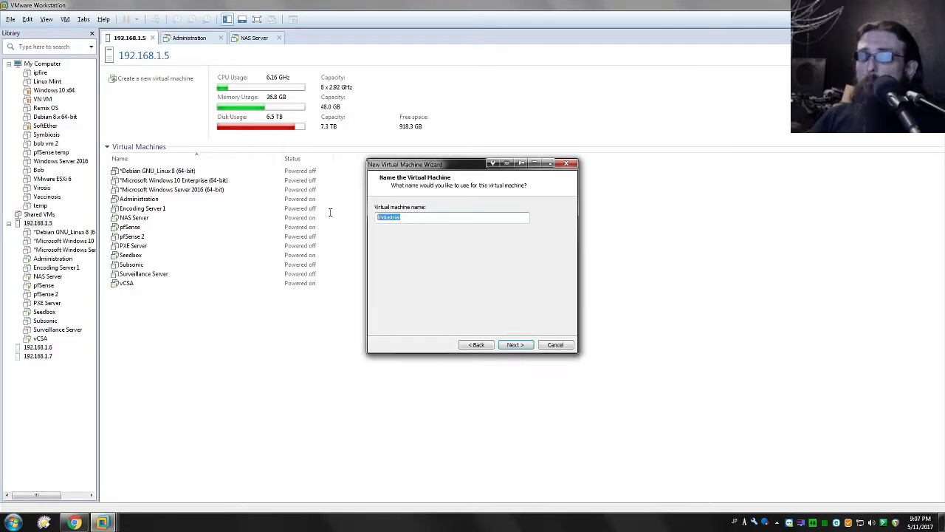
click(516, 345)
drag(427, 251, 487, 255)
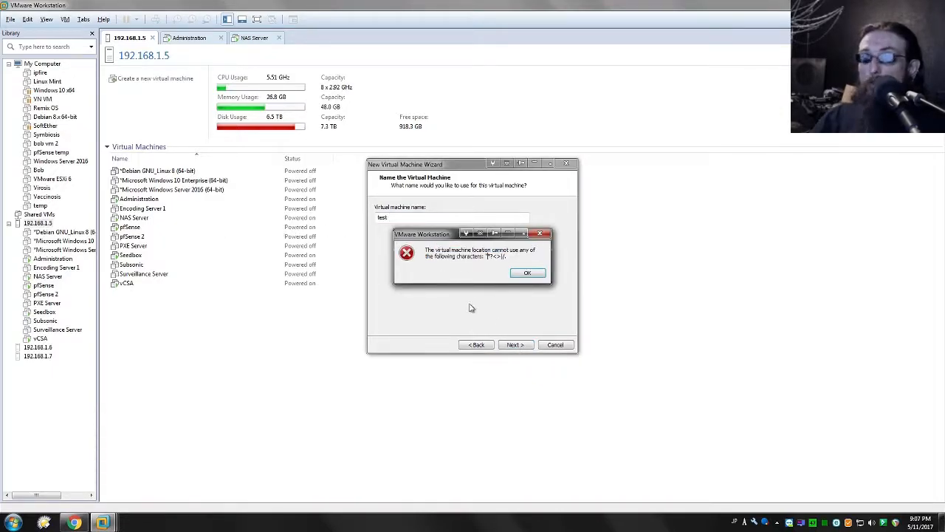
drag(508, 255, 383, 245)
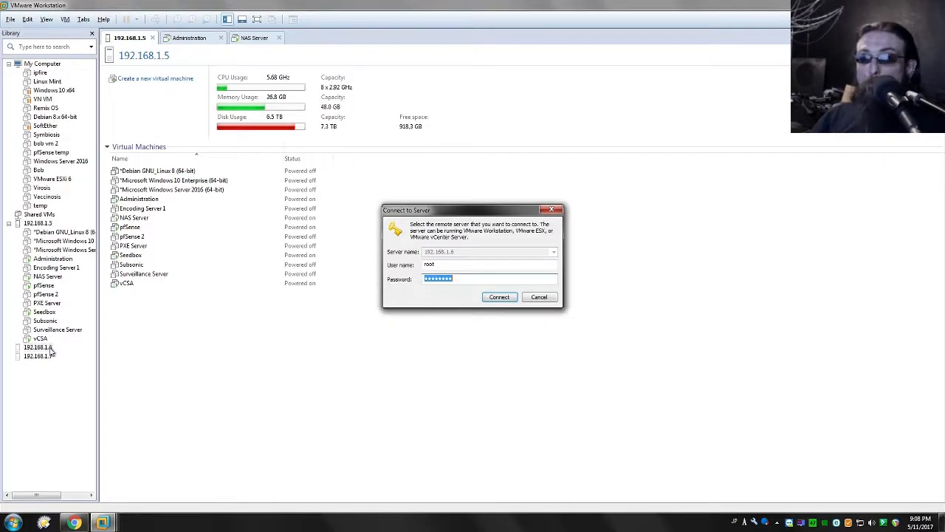
- Connect to the remote server 192.168.1.6 as root with the saved credentials
click(500, 297)
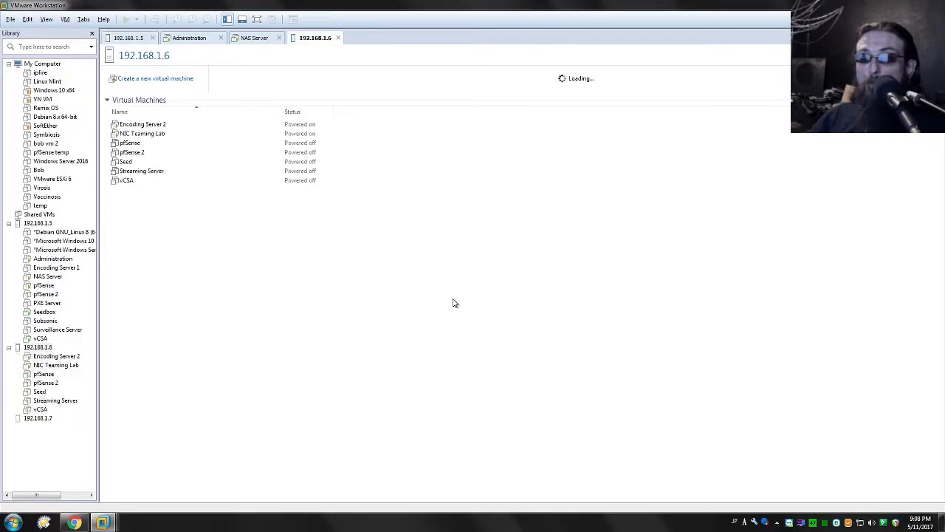
click(37, 347)
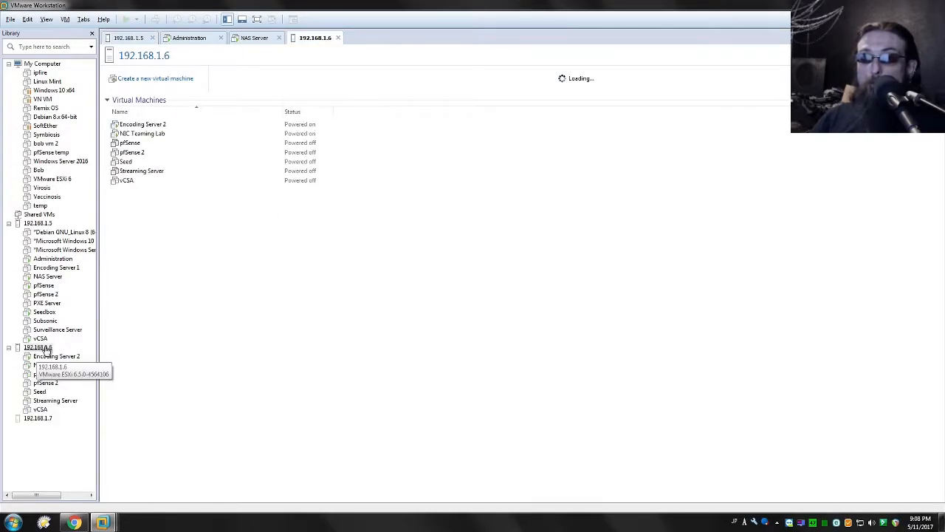
- Try to create a Windows Server 2016 virtual machine named asdf on host 192.168.1.6, leaving the wizard at the naming page
click(166, 78)
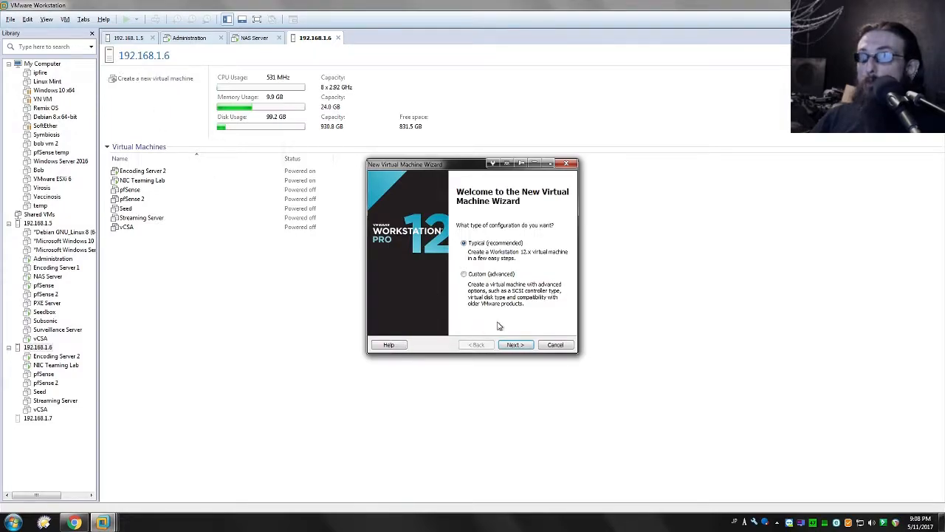
click(515, 345)
click(515, 345)
click(487, 288)
click(527, 287)
click(476, 276)
click(470, 296)
click(517, 345)
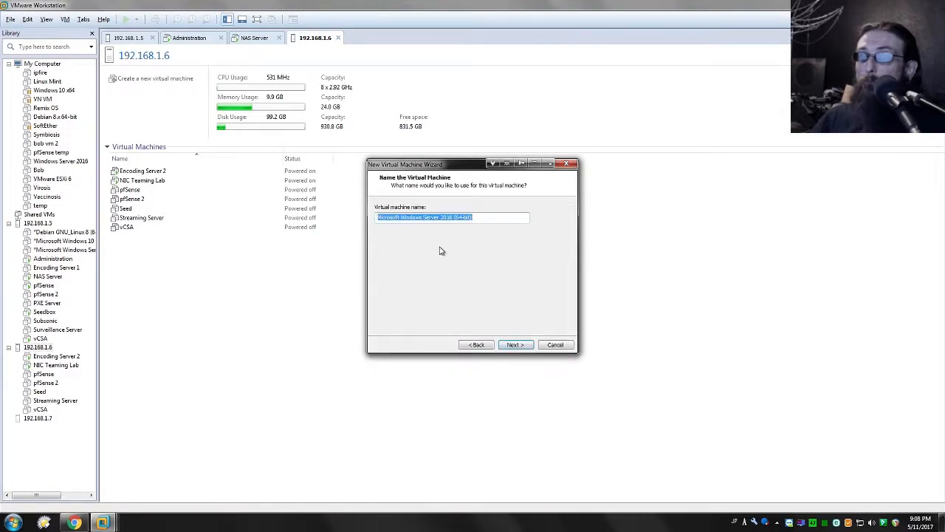
text(asdf)
click(515, 345)
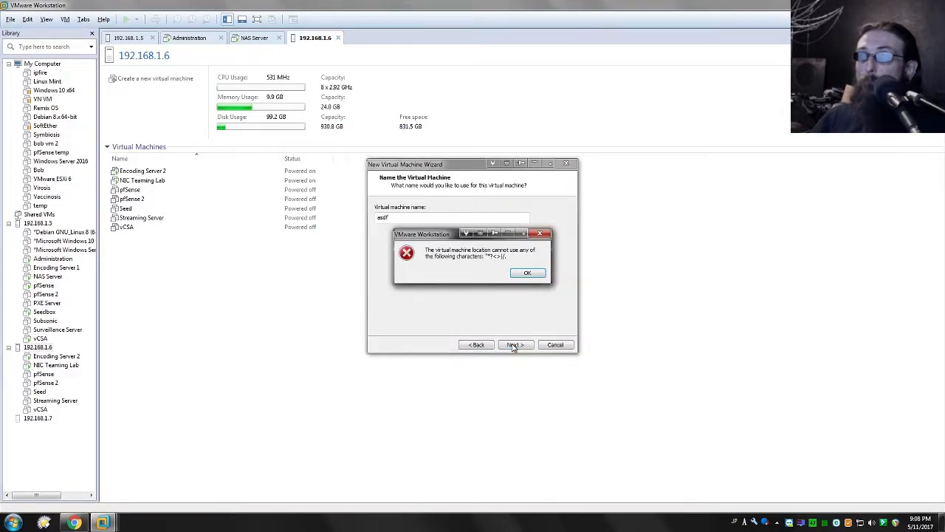
click(527, 274)
click(553, 345)
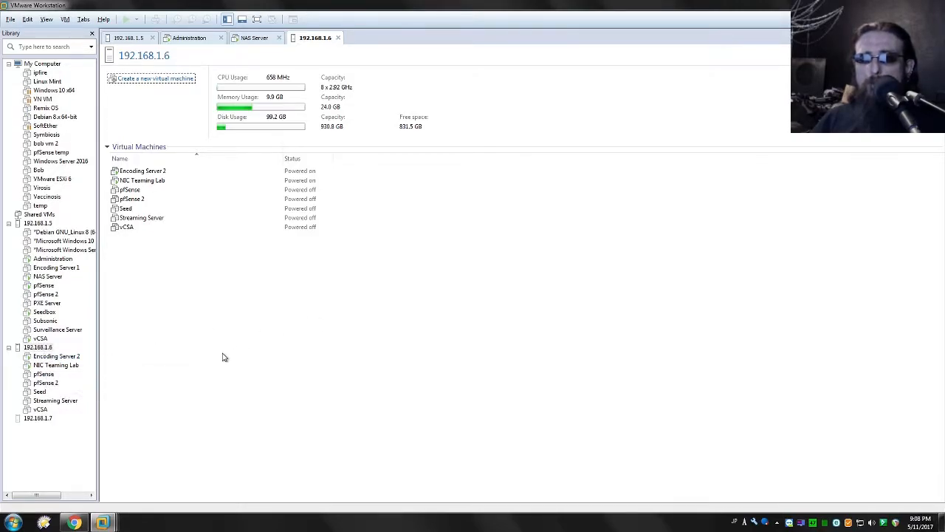
- Switch to the Administration VM's vSphere Web Client and look at the datastores of host 192.168.1.6 and NIC Teaming Lab
mouse_move(102, 522)
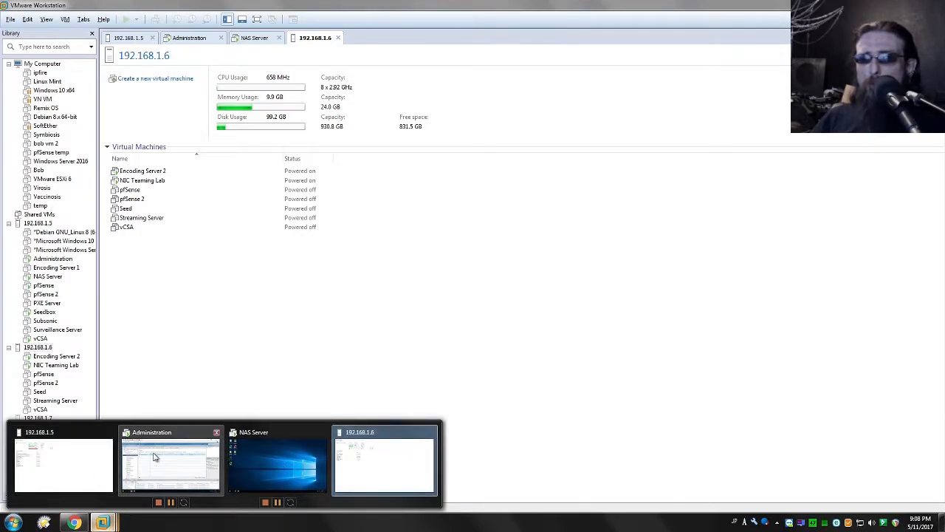
click(219, 435)
click(164, 303)
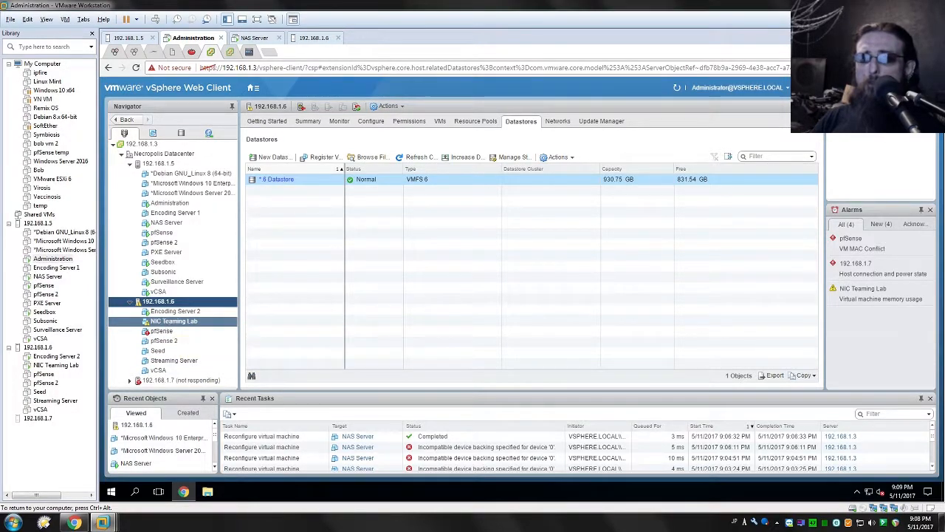
click(170, 322)
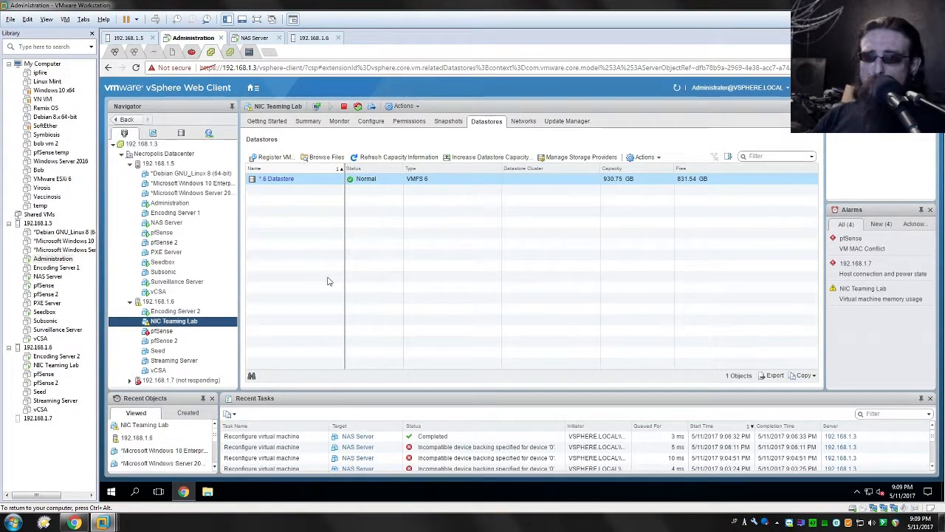
- Try to attach an existing hard disk as a new device to the NIC Teaming Lab VM
right_click(172, 326)
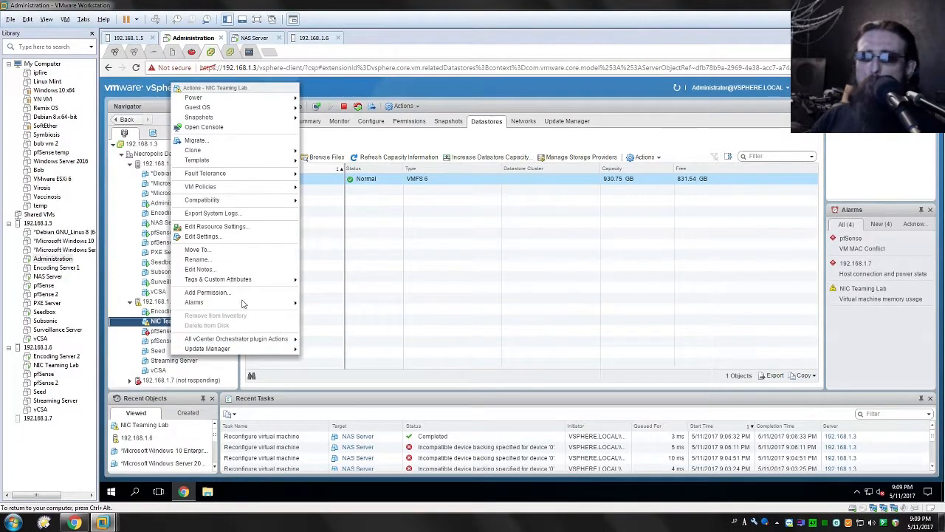
mouse_move(251, 306)
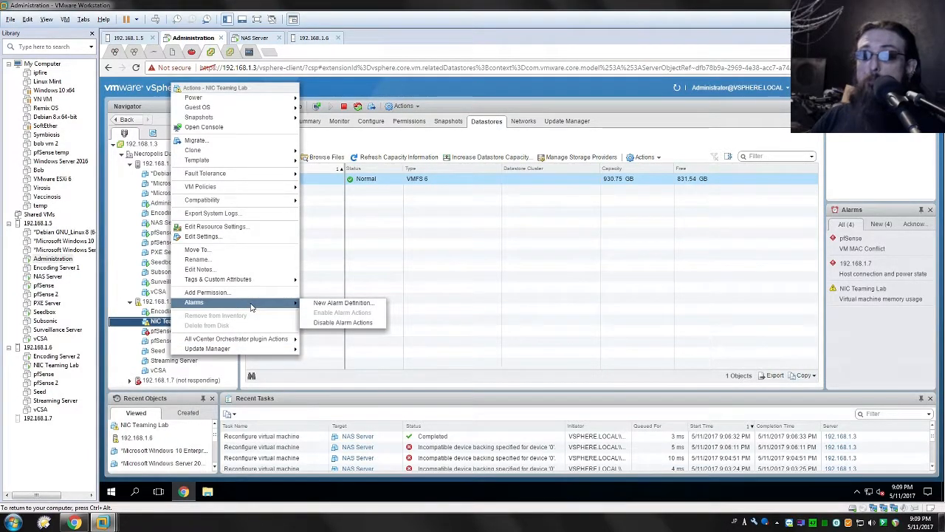
click(202, 236)
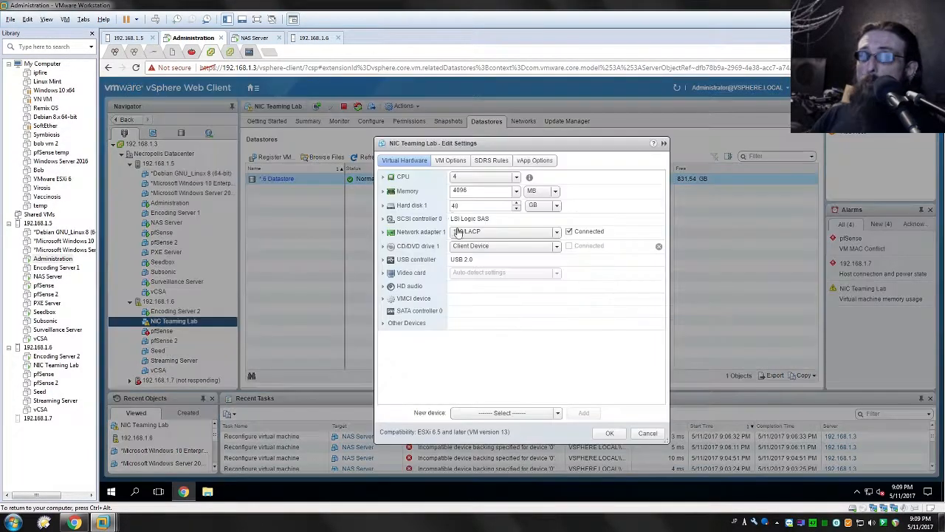
click(558, 413)
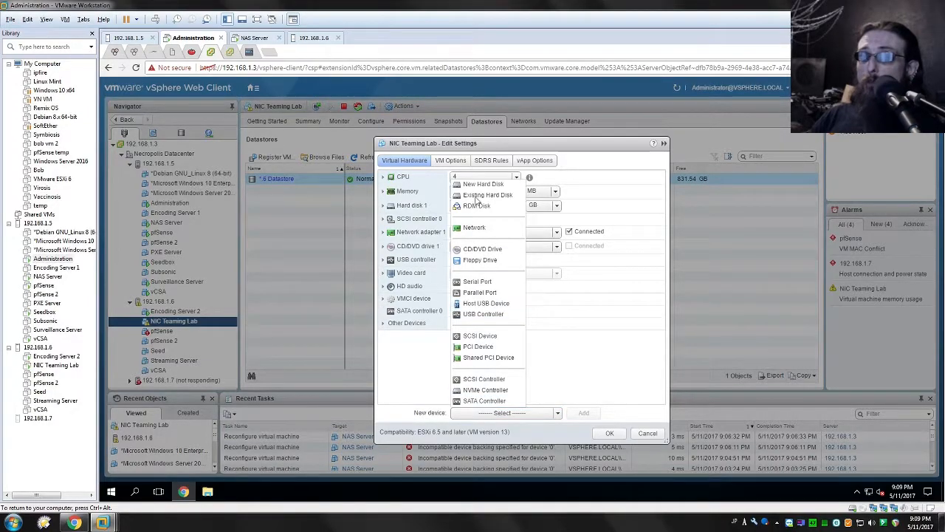
click(484, 195)
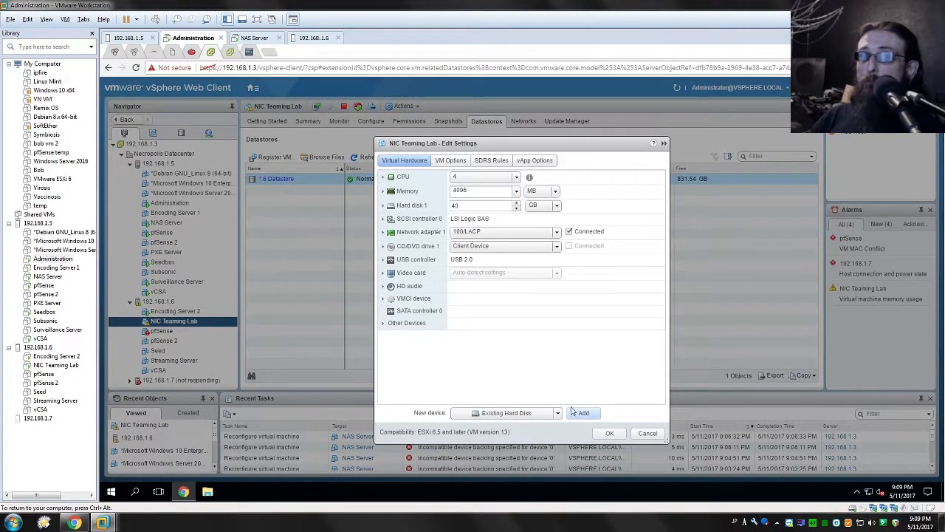
click(581, 413)
click(375, 196)
click(430, 268)
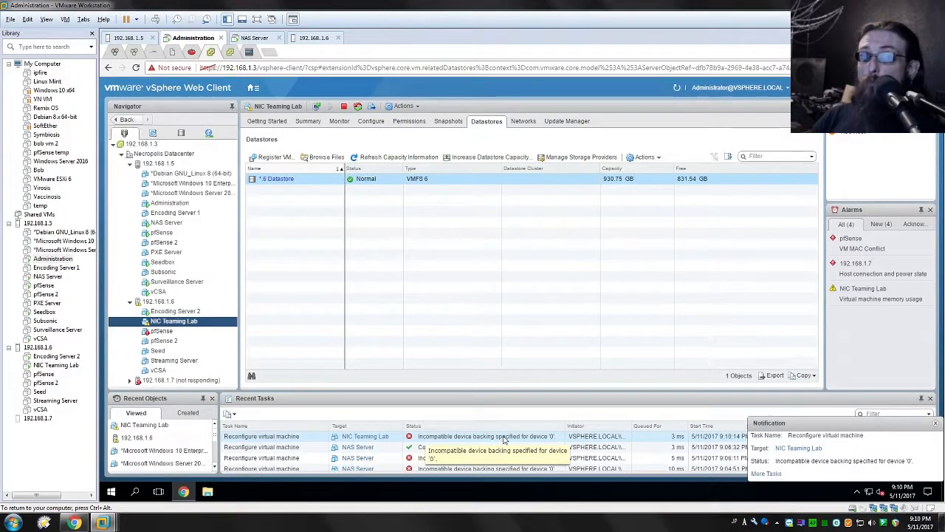
right_click(177, 321)
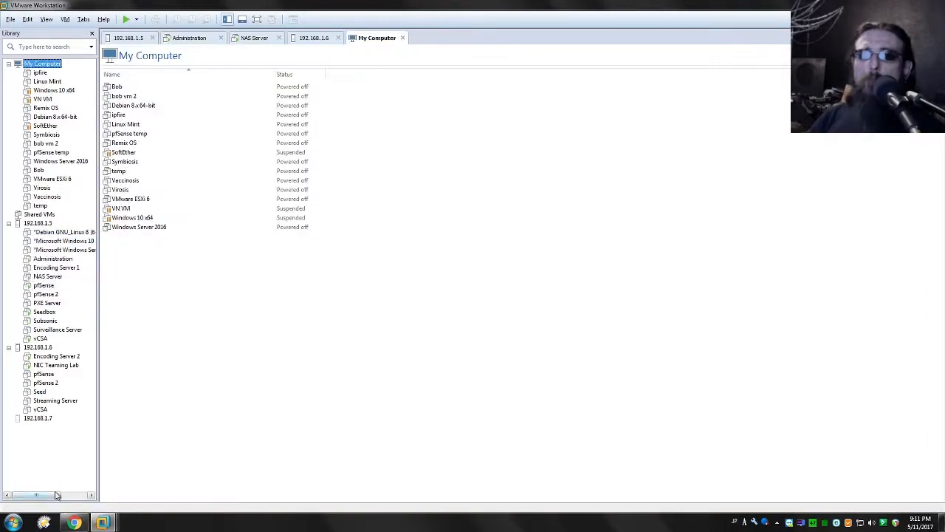
- Set up a new local Windows 7 virtual machine with a 5 GB disk and open its hardware customization
right_click(55, 483)
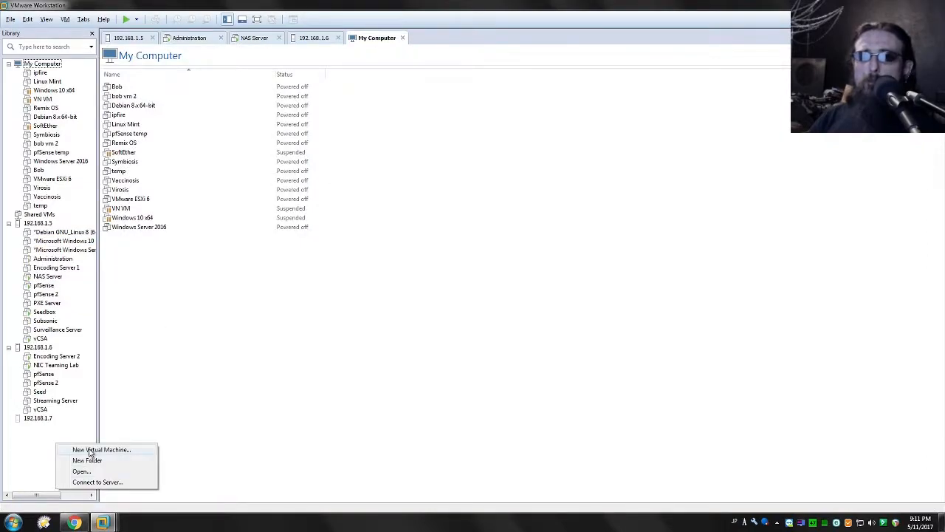
click(381, 229)
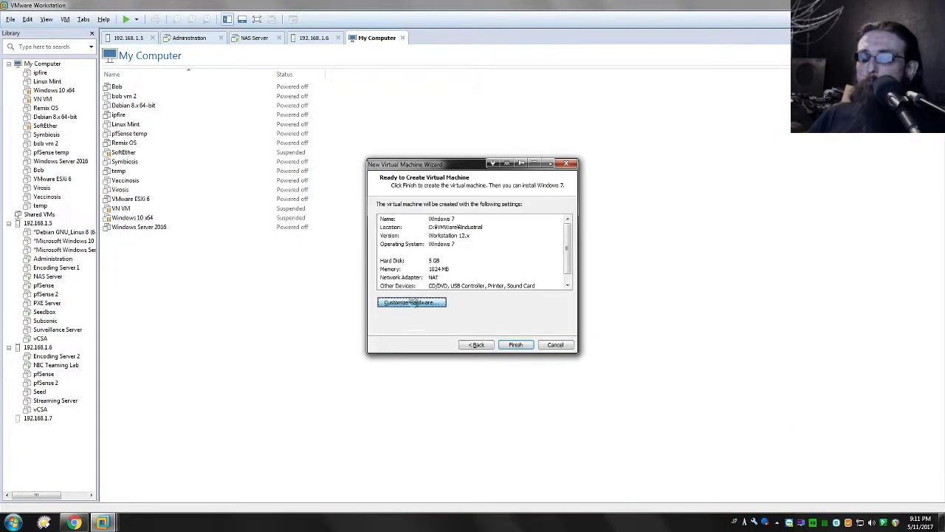
click(416, 303)
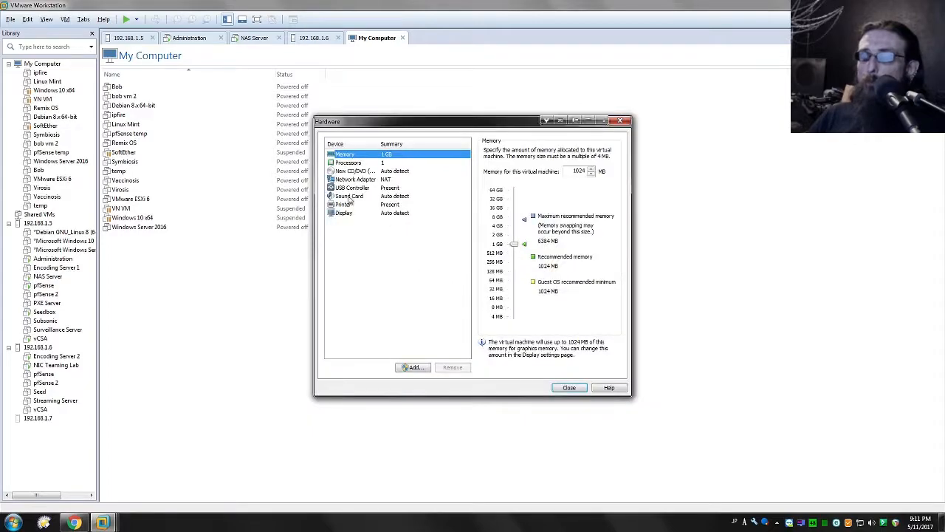
- Remove the printer and sound card from the new machine's hardware and finish creating the Windows 7 virtual machine
click(380, 204)
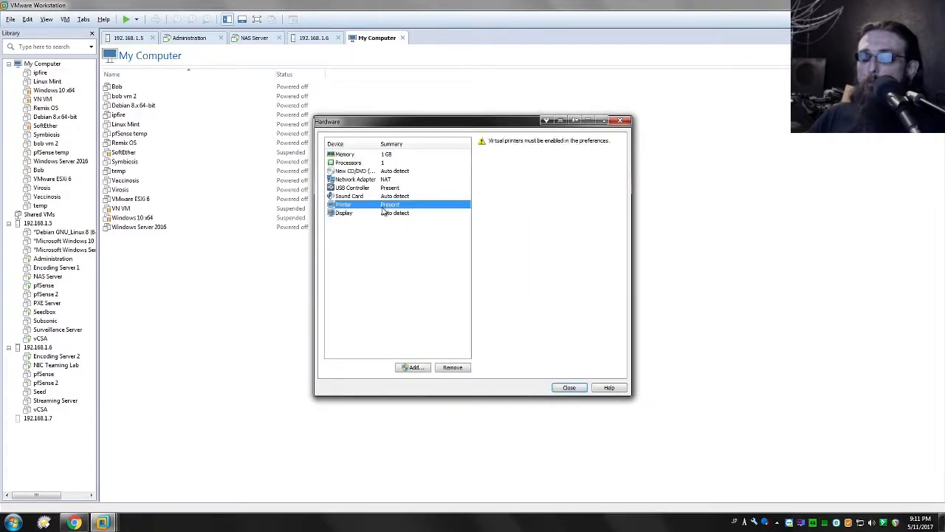
click(455, 371)
key(Up)
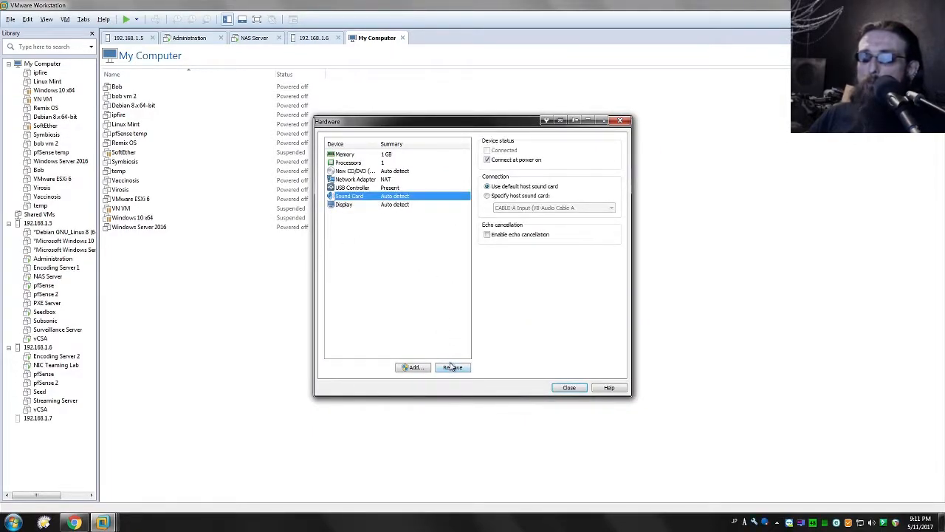
click(452, 367)
click(389, 189)
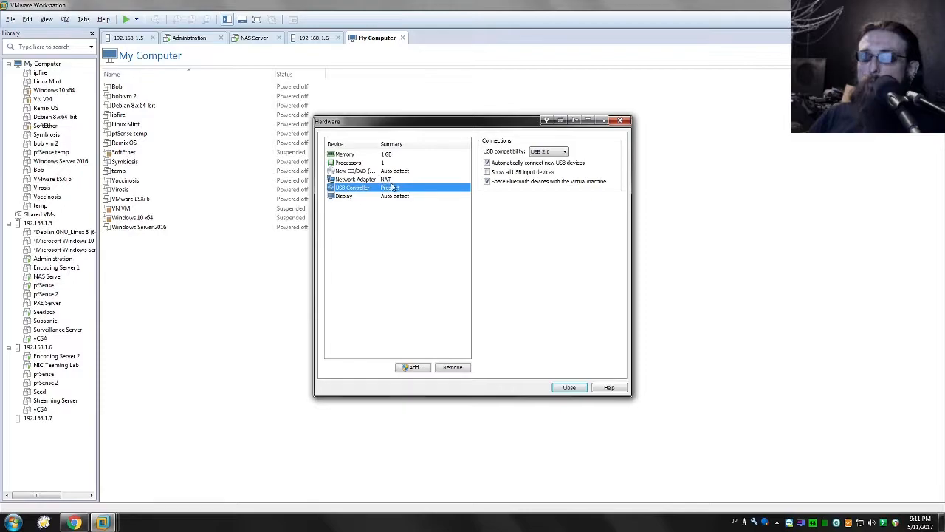
click(412, 237)
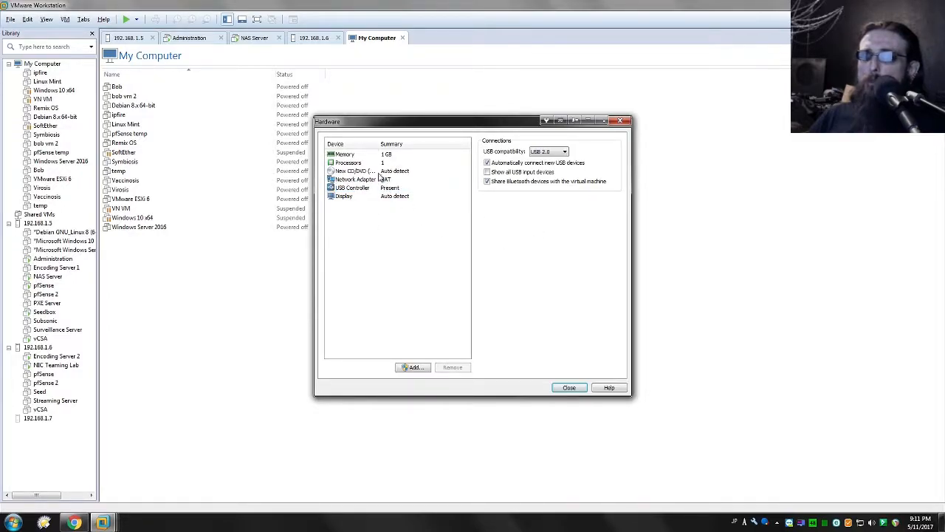
click(567, 387)
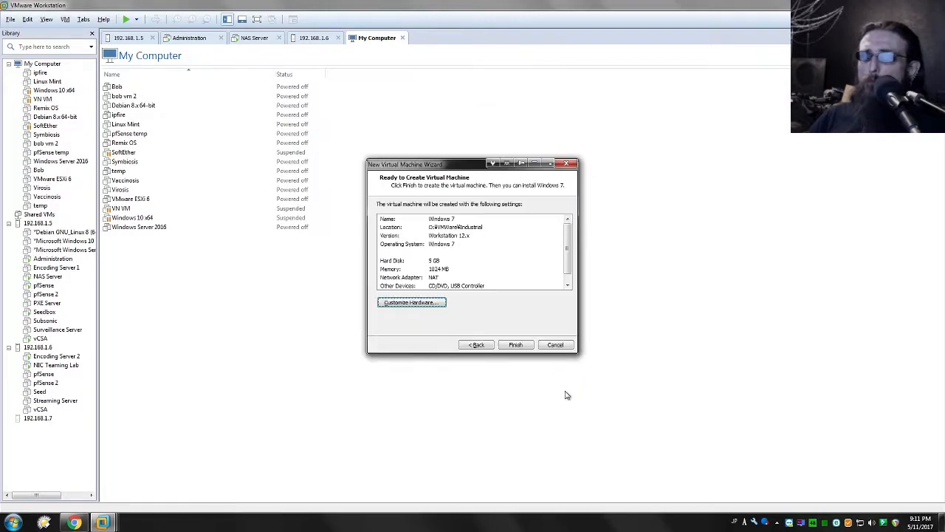
click(443, 263)
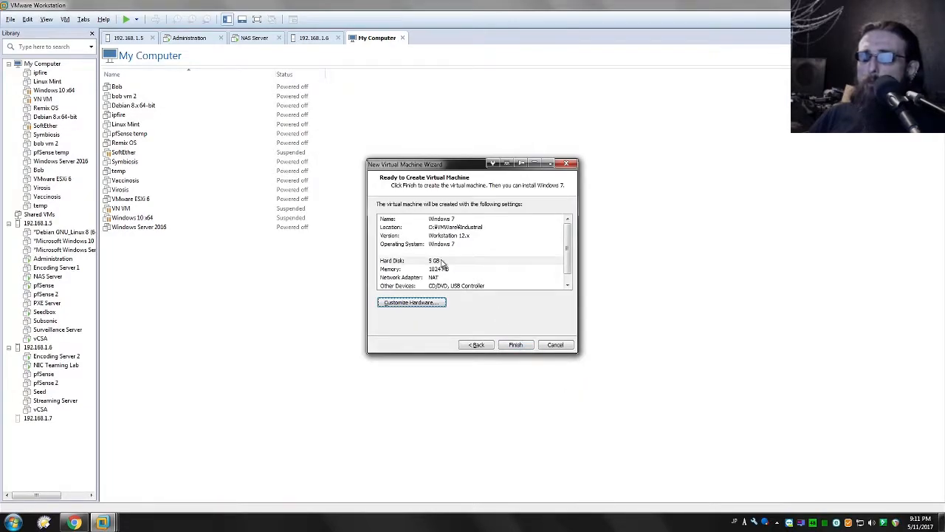
click(515, 344)
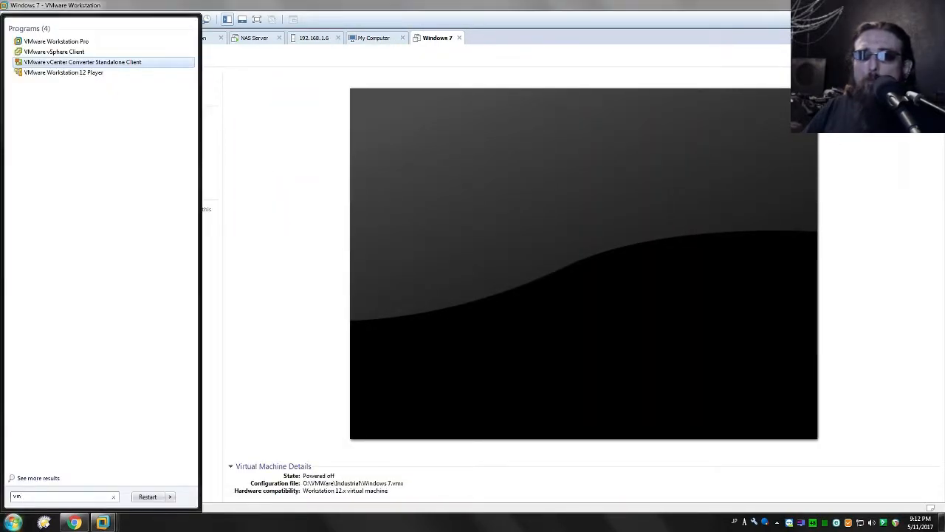
- Start a conversion in VMware vCenter Converter Standalone from the powered-off VMware Workstation machine O:\VMWare\Industrial\Windows 7.vmx
click(83, 62)
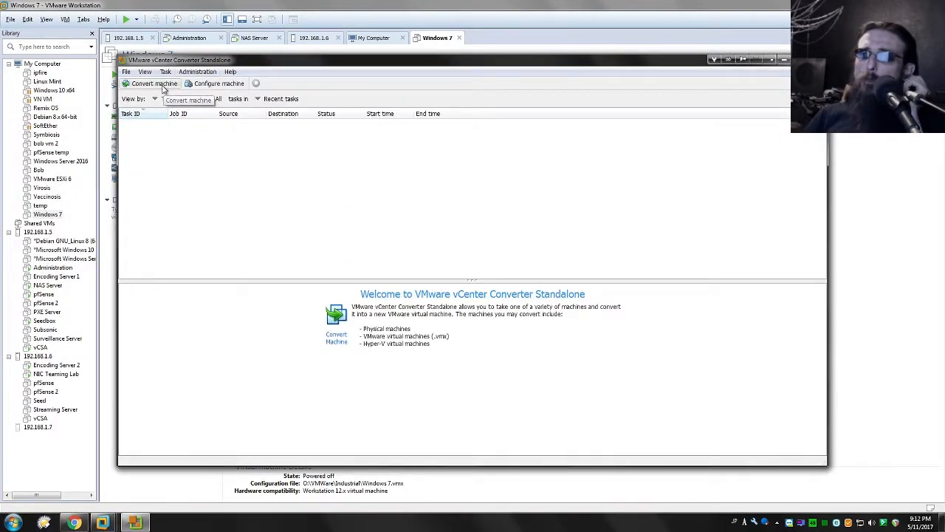
click(171, 84)
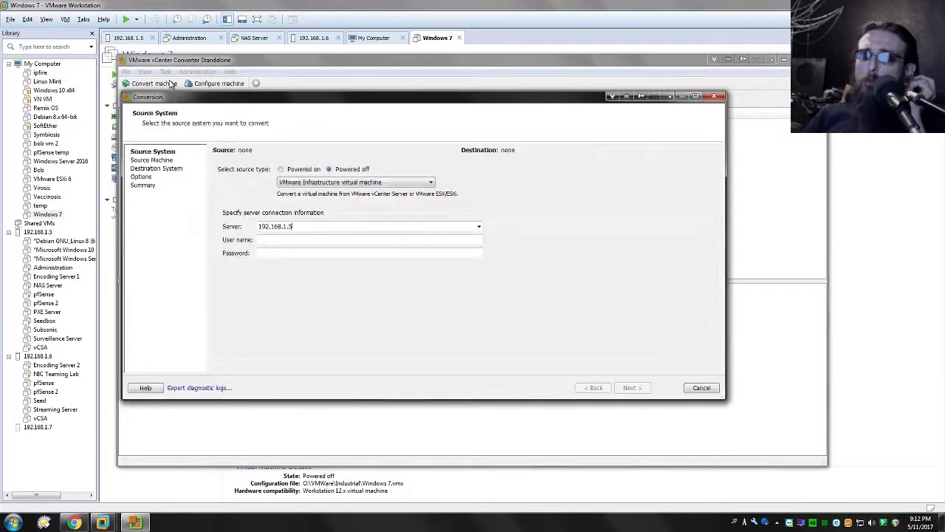
click(297, 169)
click(334, 169)
click(314, 183)
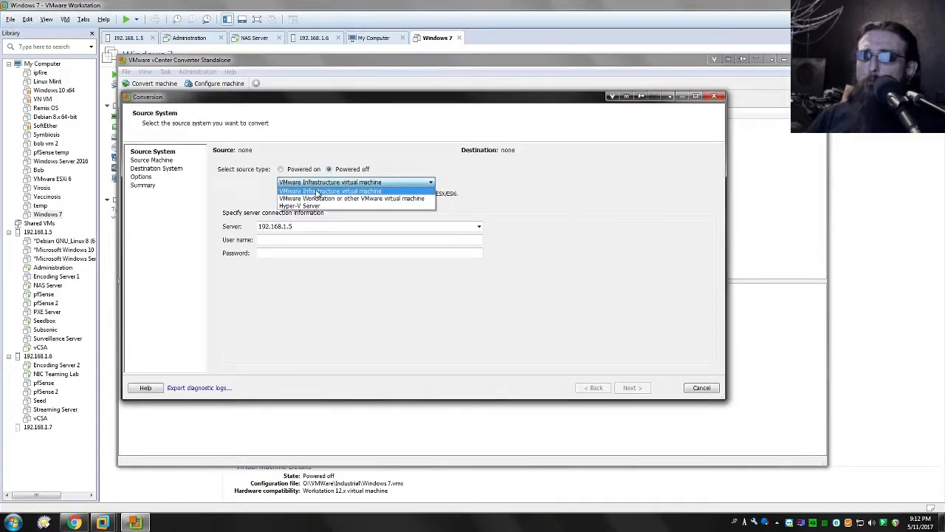
click(291, 199)
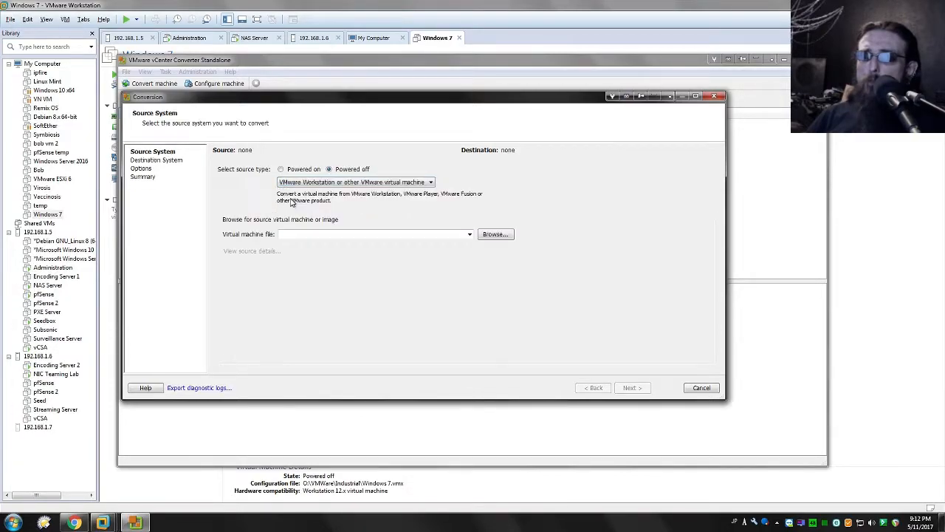
click(287, 236)
click(470, 235)
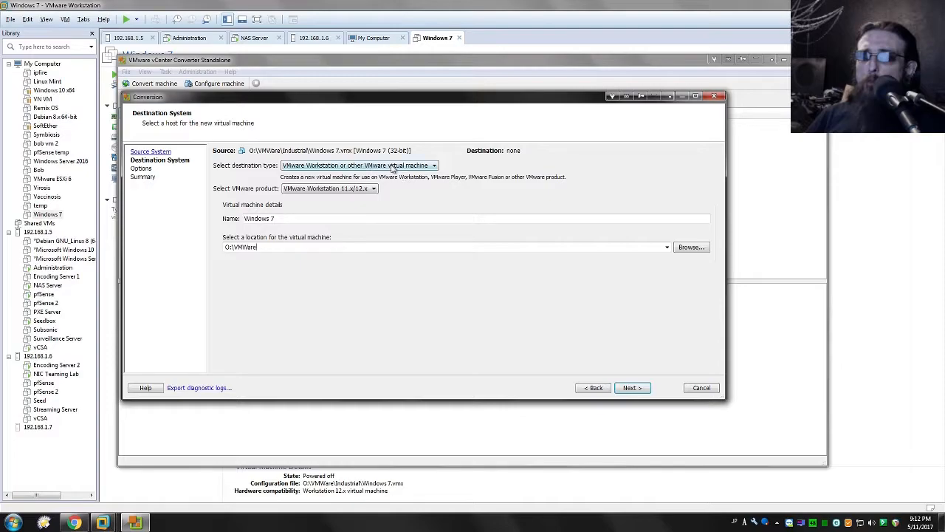
- Set the destination type to VMware Infrastructure virtual machine and connect to server 192.168.1.3 with the administrator user name and account password
click(392, 168)
click(393, 179)
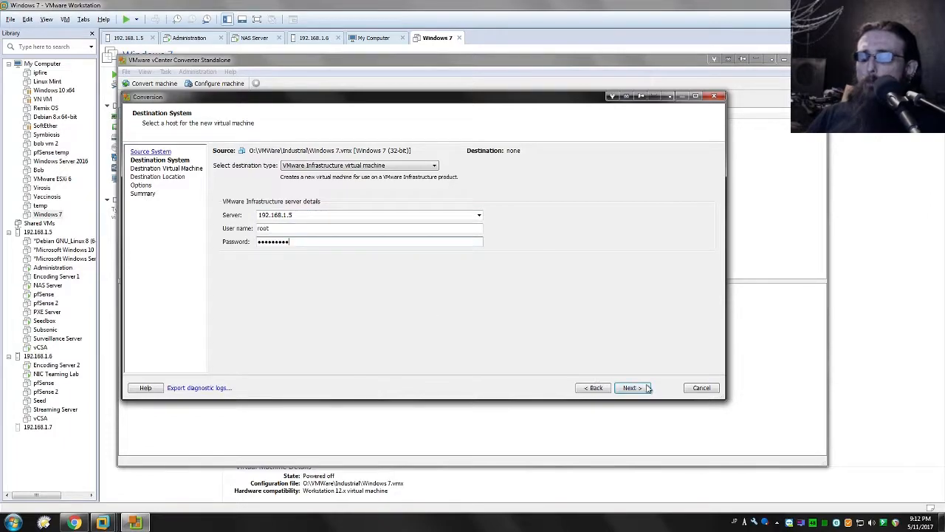
click(633, 388)
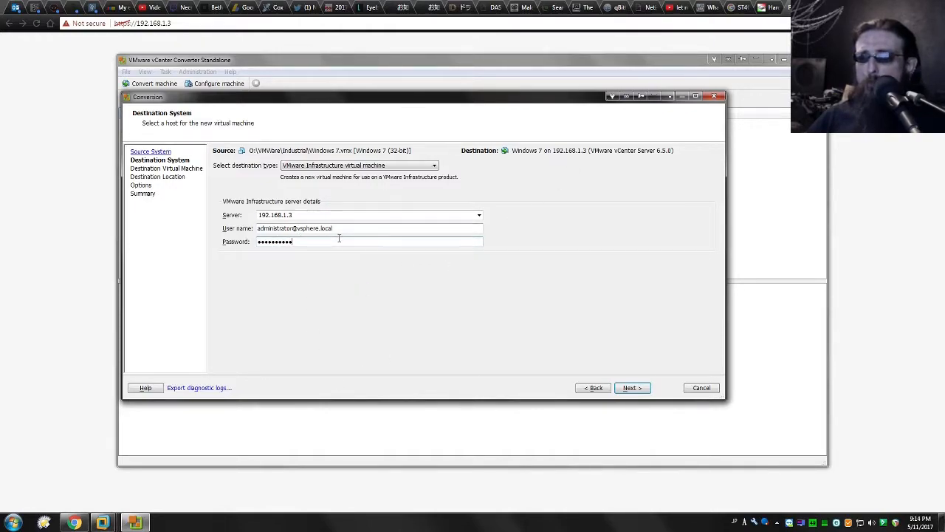
key(Return)
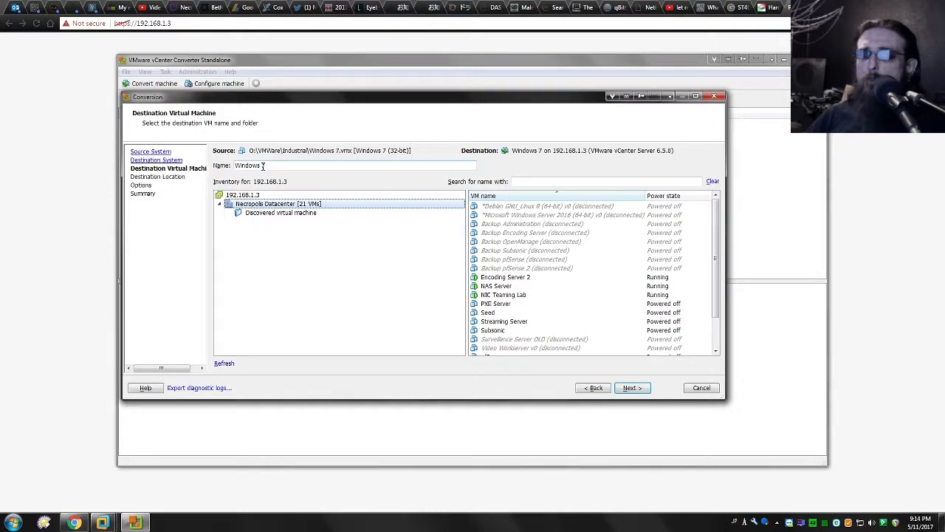
- Name the destination virtual machine Industrial and continue to the destination location
click(230, 167)
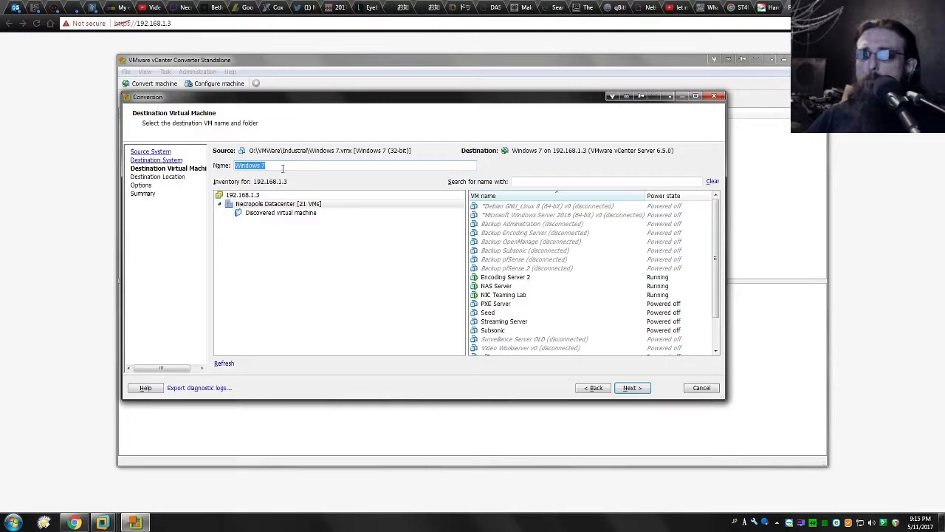
text(Industrial)
click(632, 387)
- Place the converted machine on host 192.168.1.5 with virtual machine version 11 and start the conversion
click(252, 188)
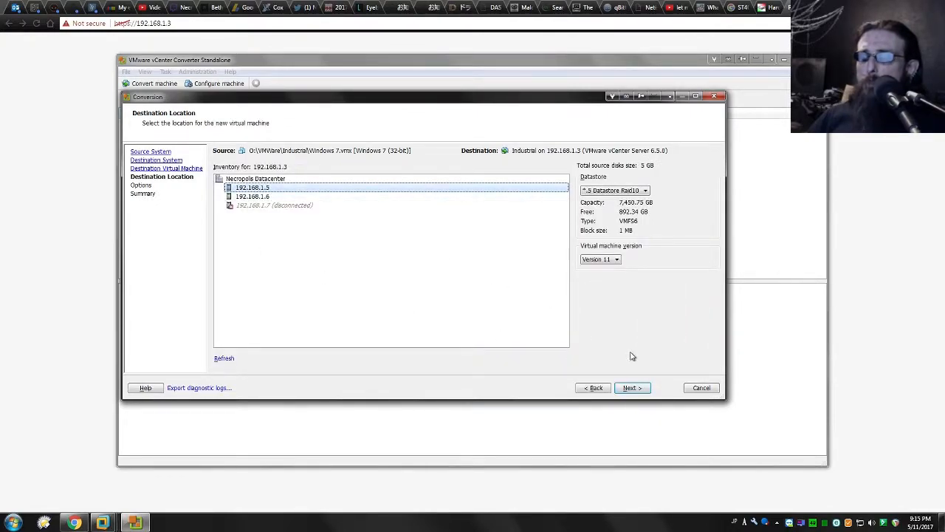
click(611, 262)
click(612, 267)
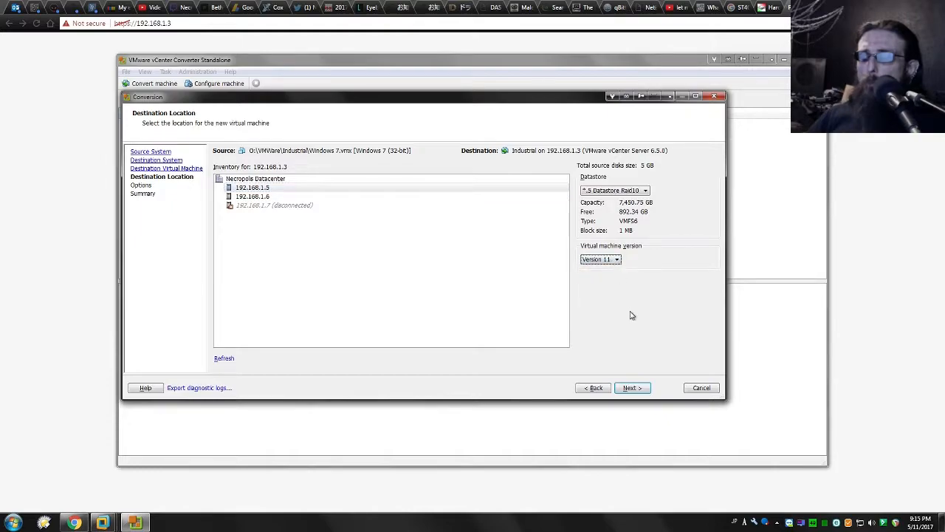
click(635, 389)
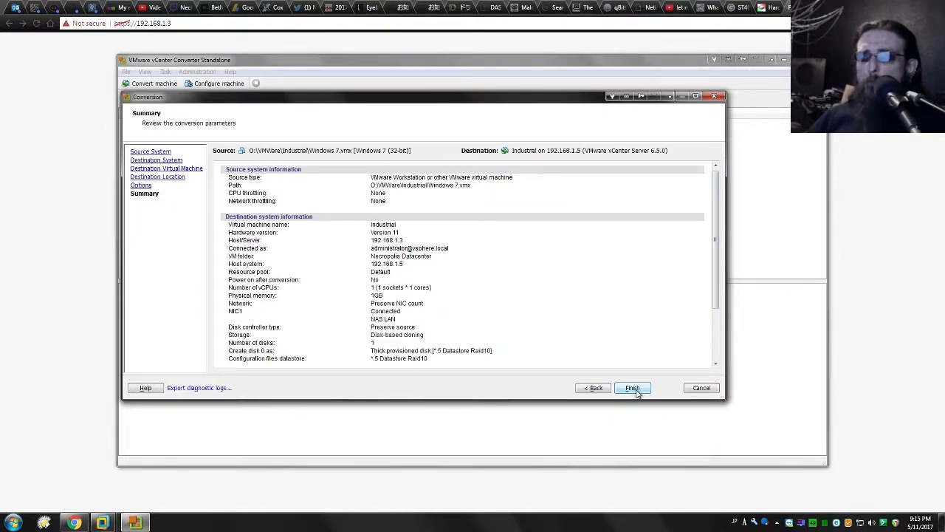
click(632, 388)
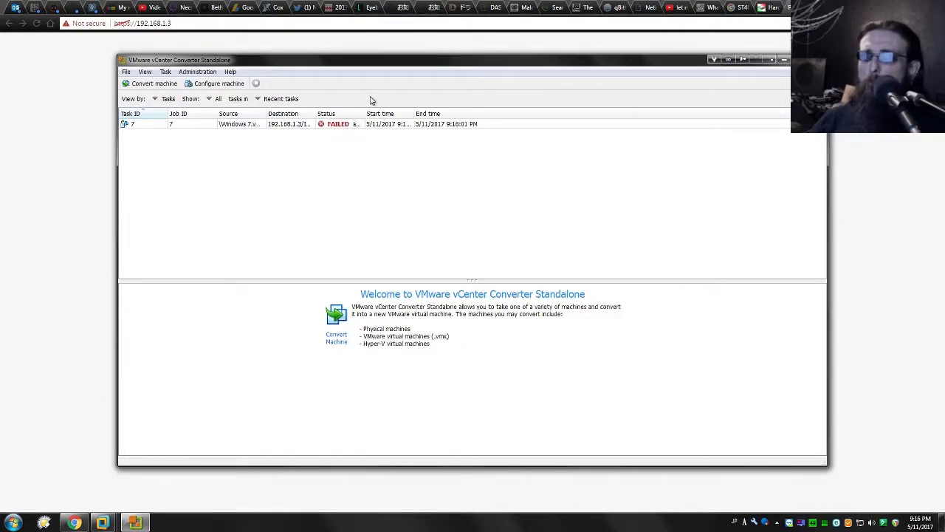
- Examine the status and error details of the first conversion task
drag(365, 114, 399, 114)
click(383, 124)
drag(189, 358, 374, 357)
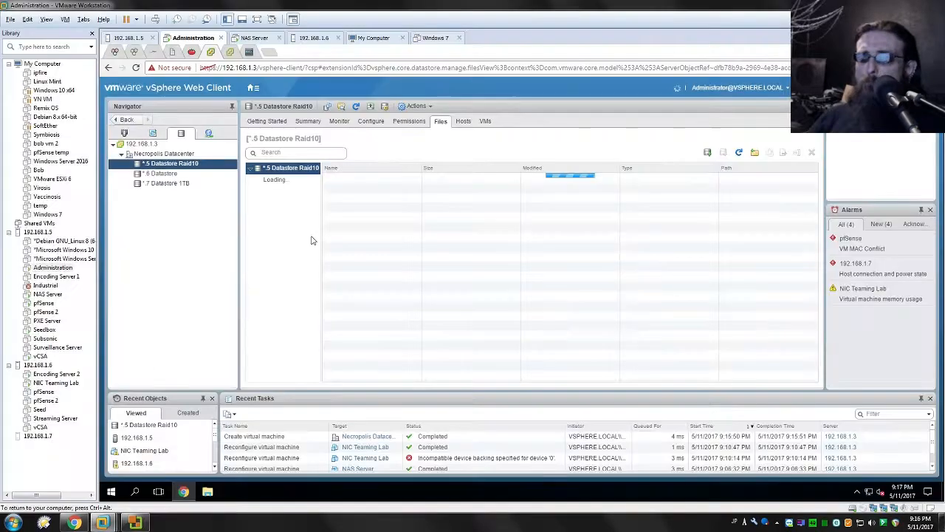
- Inspect the Industrial folder's virtual disk on *.5 Datastore Raid10 in the vSphere Web Client and check the second conversion task in vCenter Converter
click(299, 229)
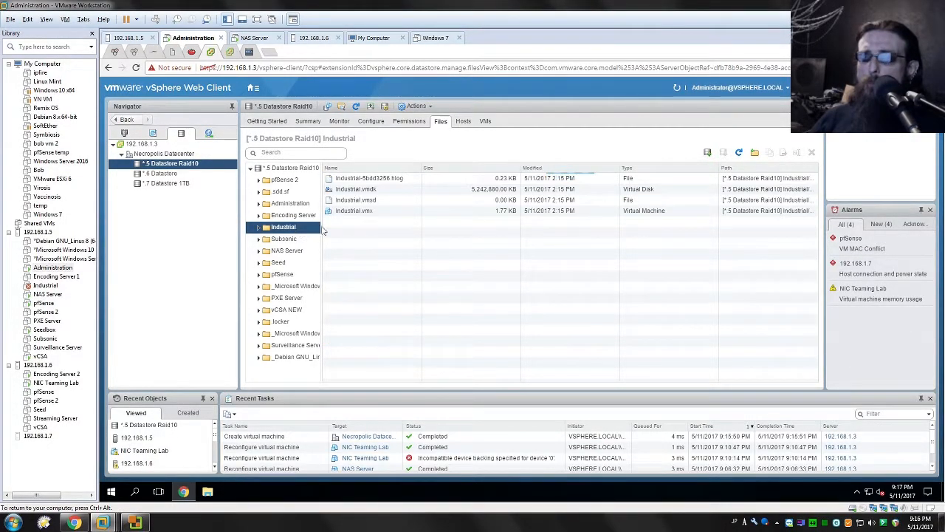
click(375, 189)
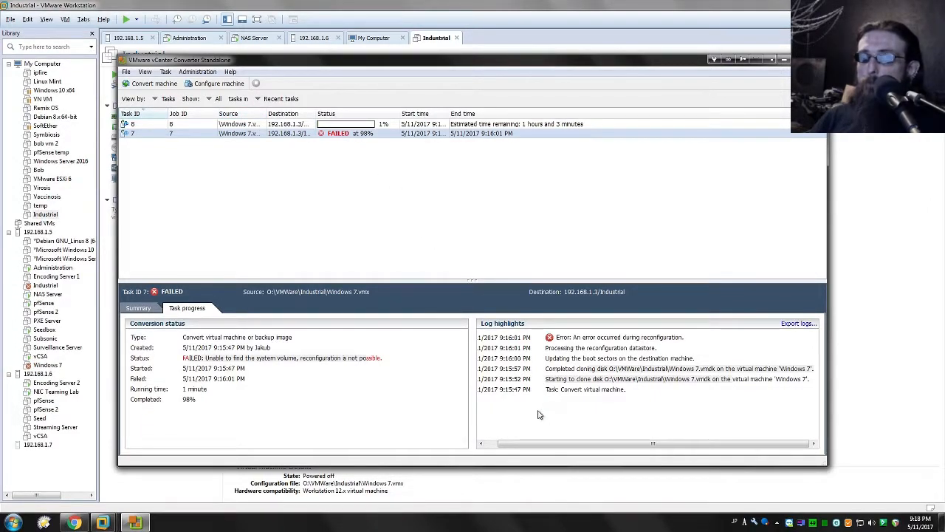
click(338, 127)
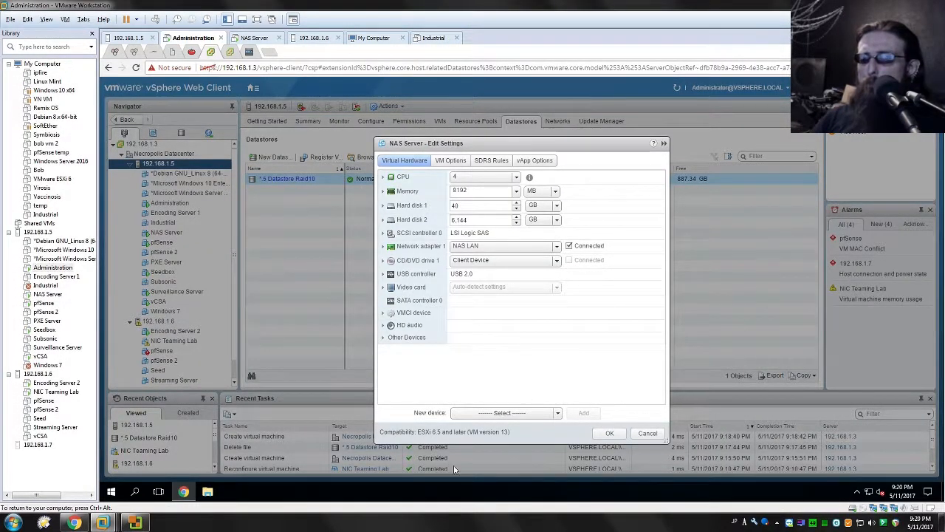
- Try to attach the existing disk Windows 7.vmdk from *.5 Datastore Raid10 to NAS Server with Multi-writer sharing
click(559, 412)
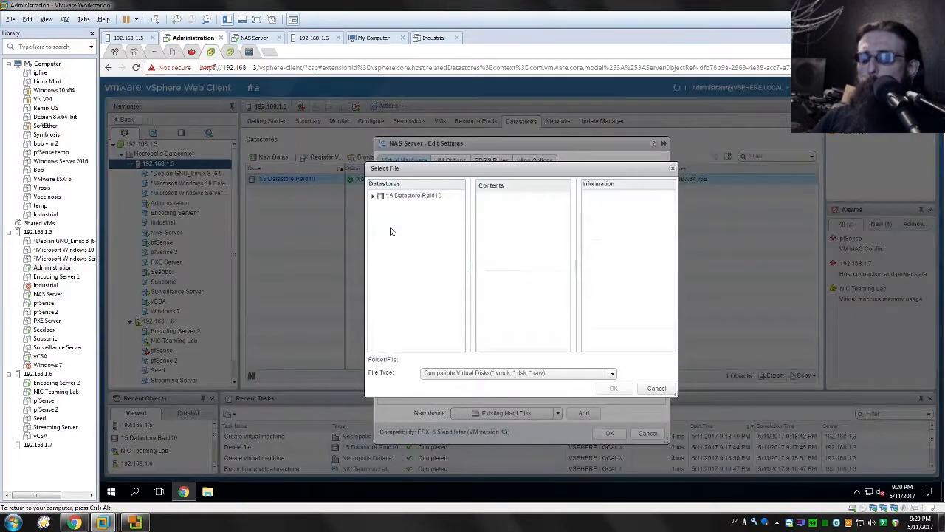
click(374, 195)
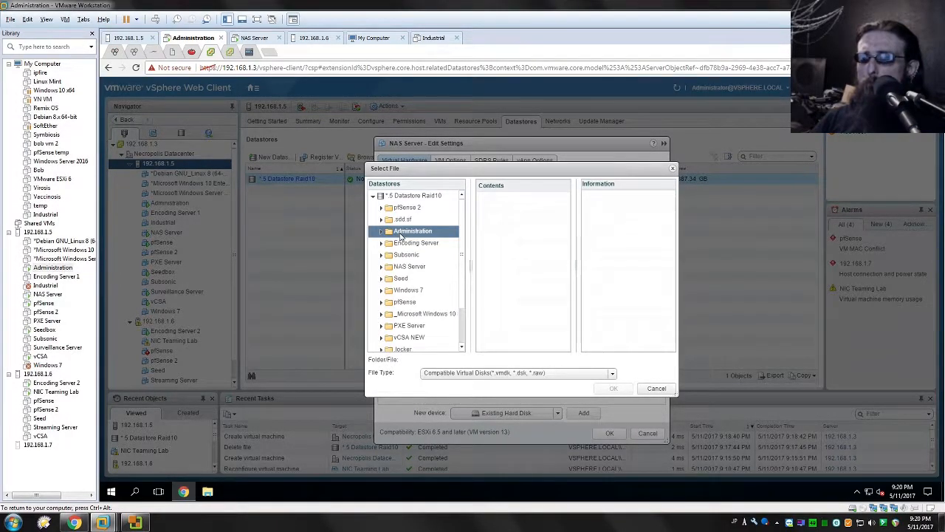
click(423, 243)
click(415, 290)
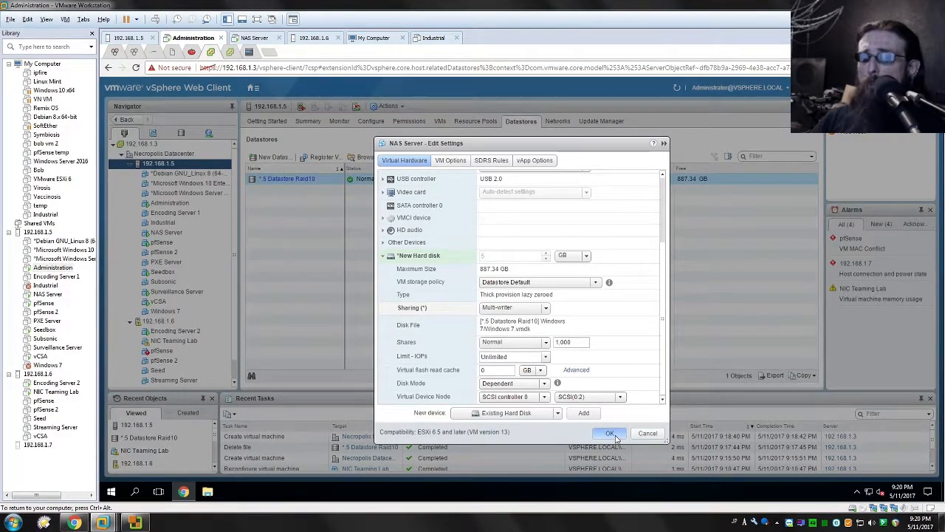
click(609, 432)
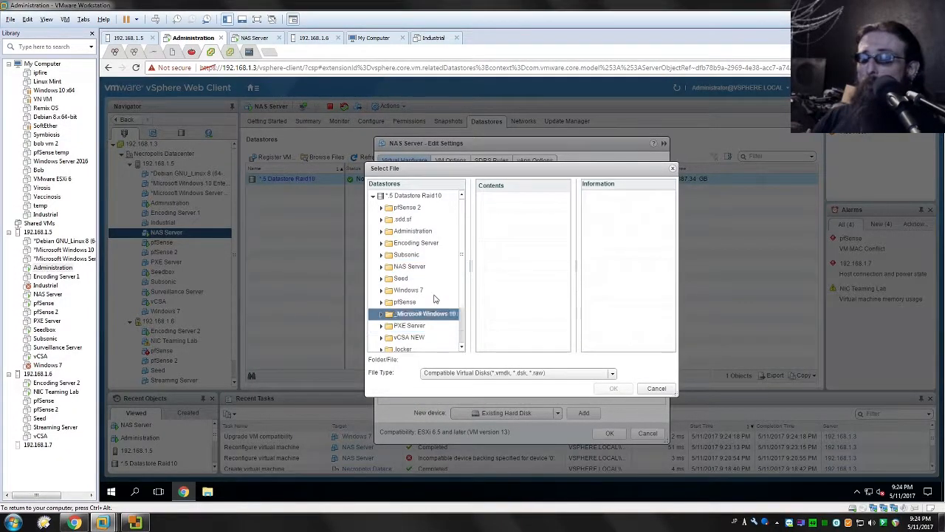
- Retry attaching Windows 7.vmdk to NAS Server as an existing hard disk on SCSI(0:3) with sharing set to Multi-writer
click(424, 291)
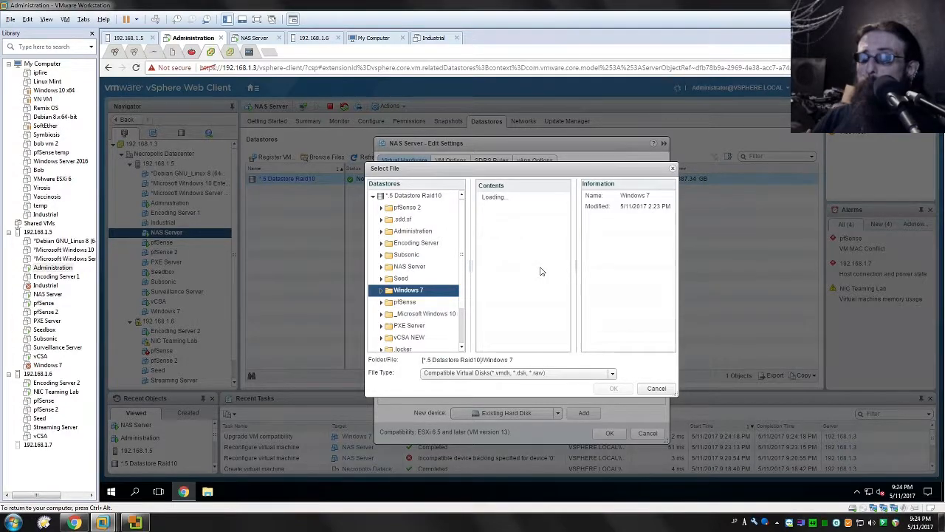
click(498, 199)
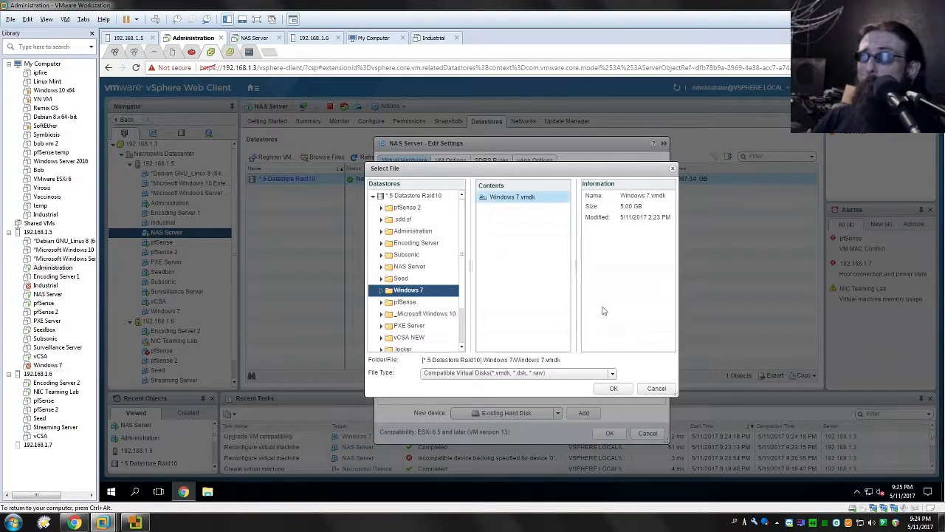
click(622, 389)
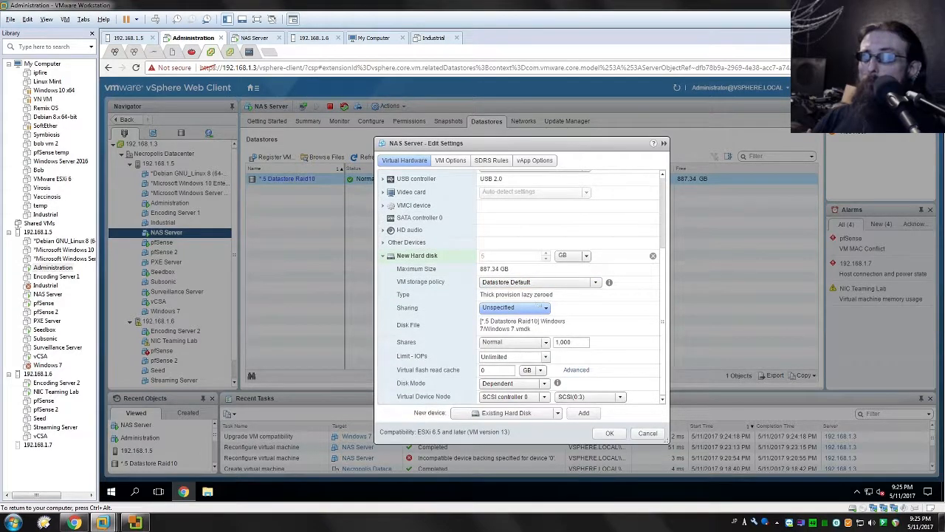
click(544, 308)
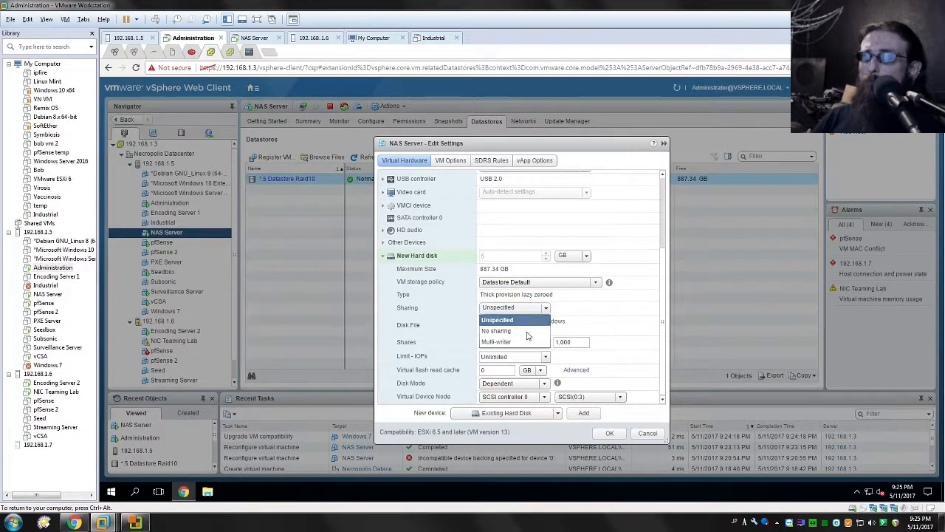
click(509, 346)
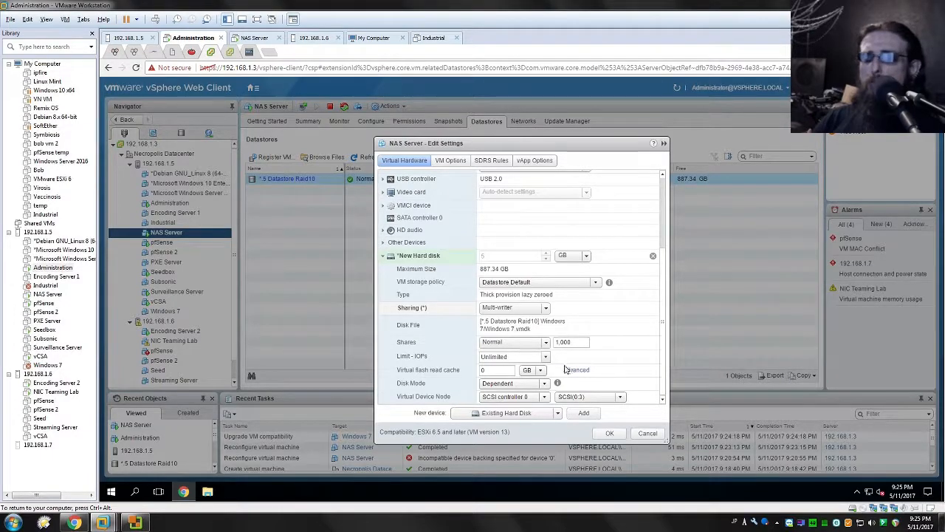
click(611, 435)
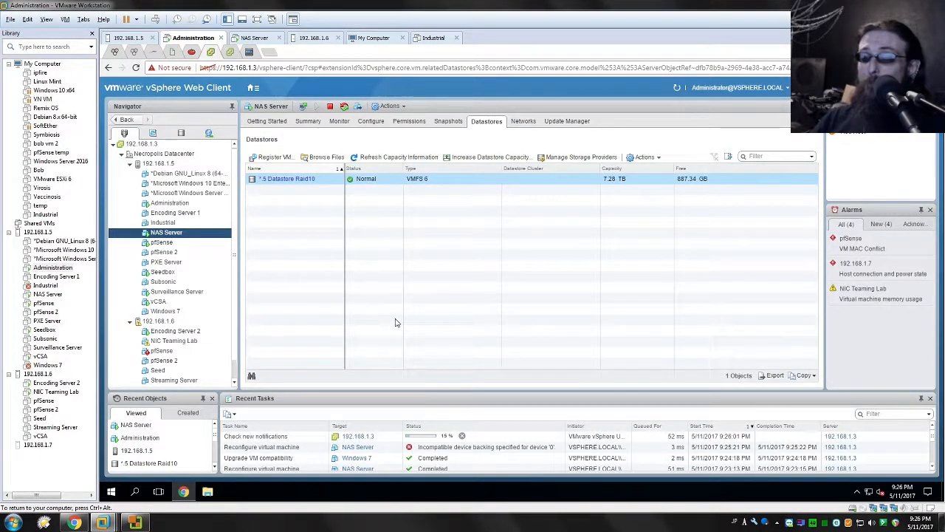
click(429, 287)
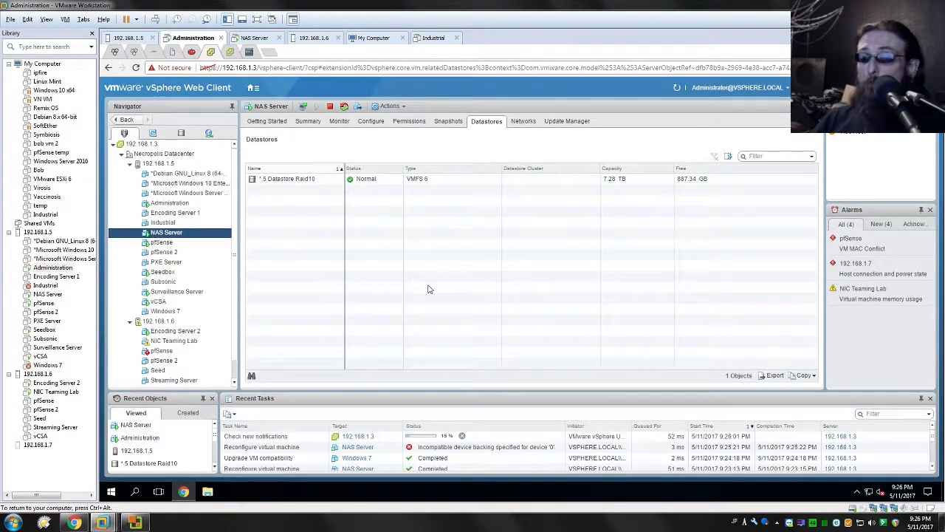